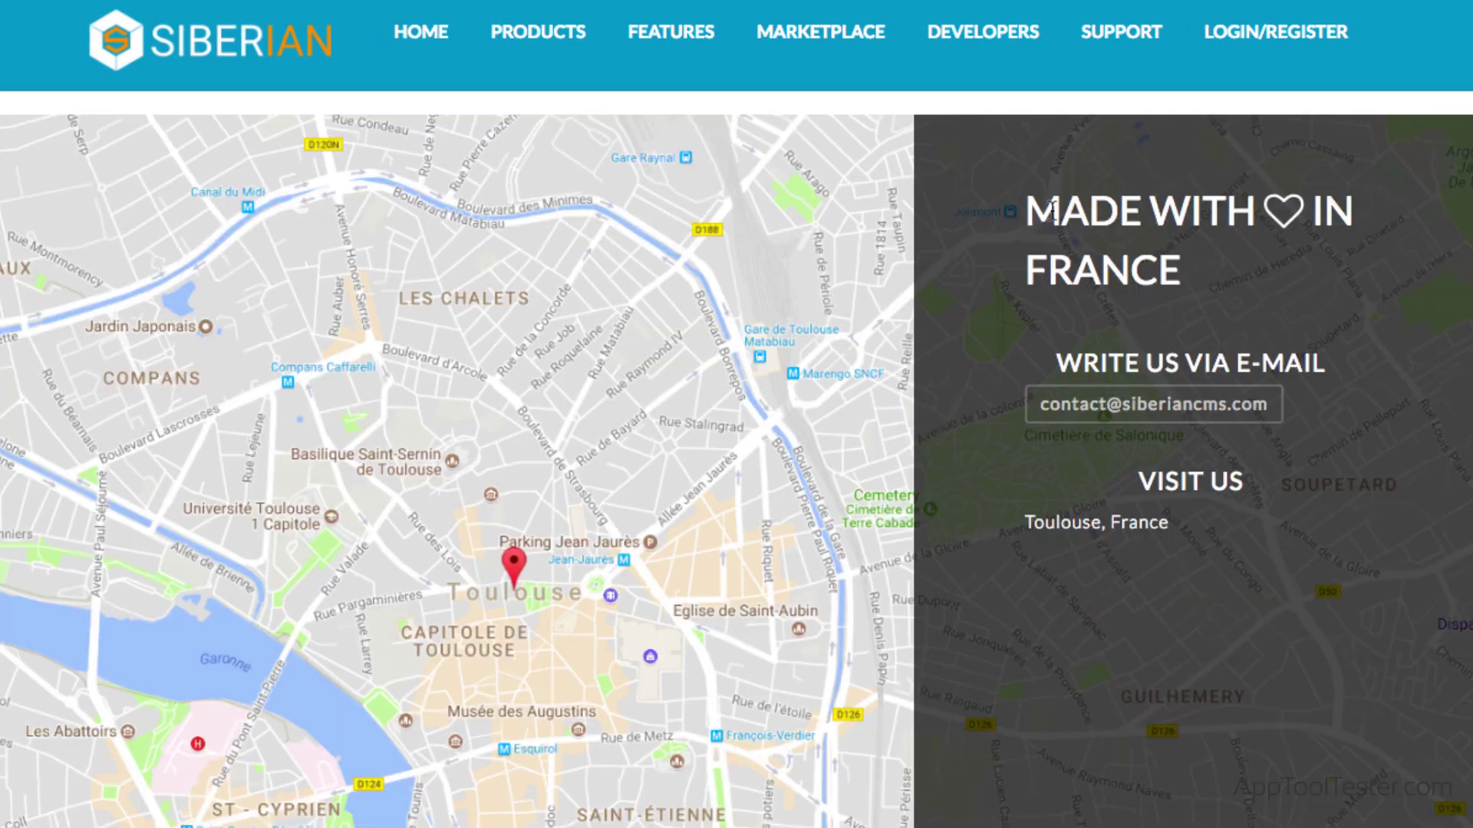
Step: Highlight the 'made in France', READY TO HOST YOUR FEATURES and OWN YOUR APPS headings
left_click_drag(1030, 208, 1202, 275)
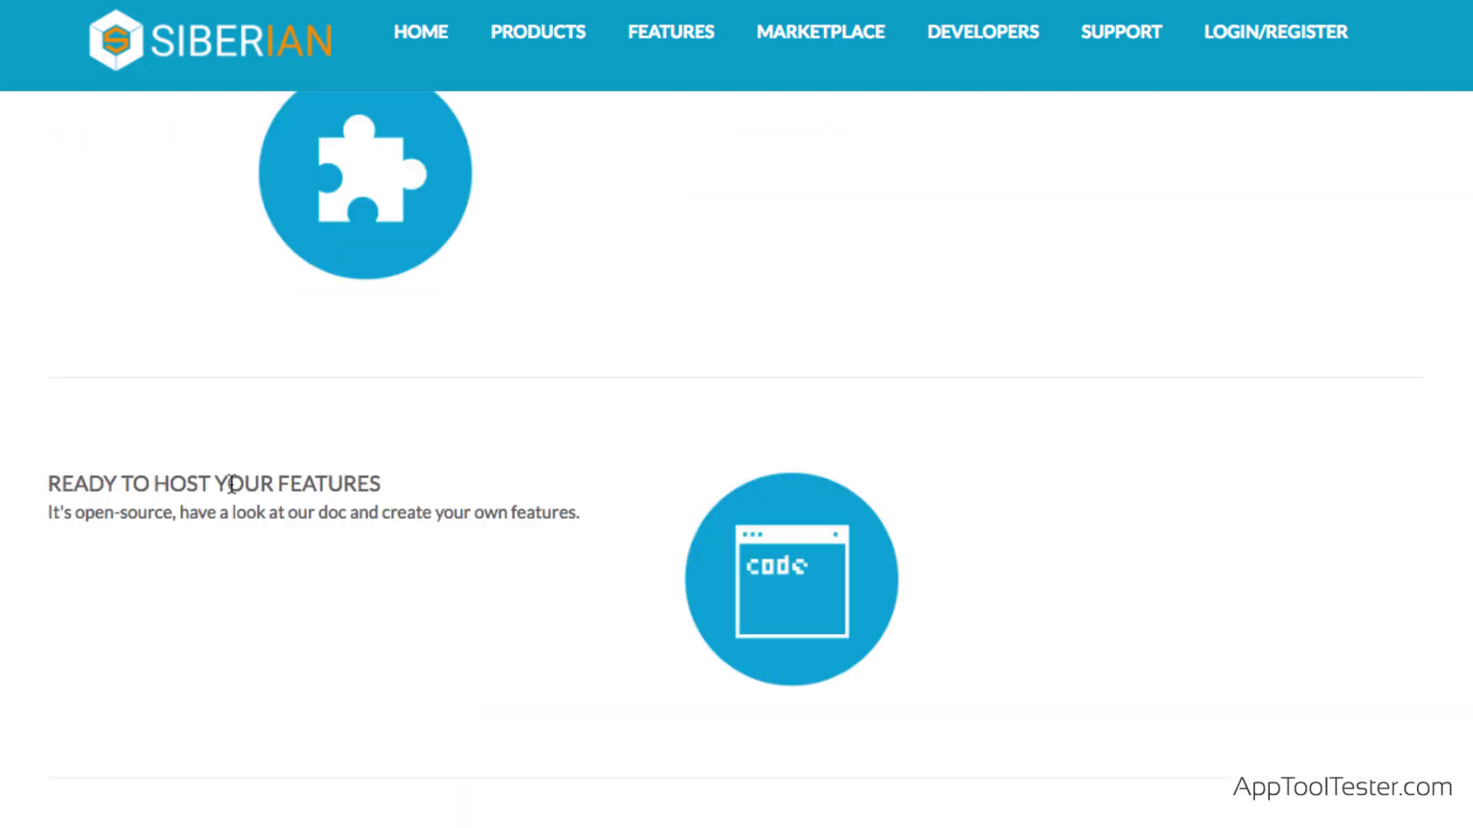
left_click_drag(54, 485, 575, 509)
scroll(721, 474, "up", 15)
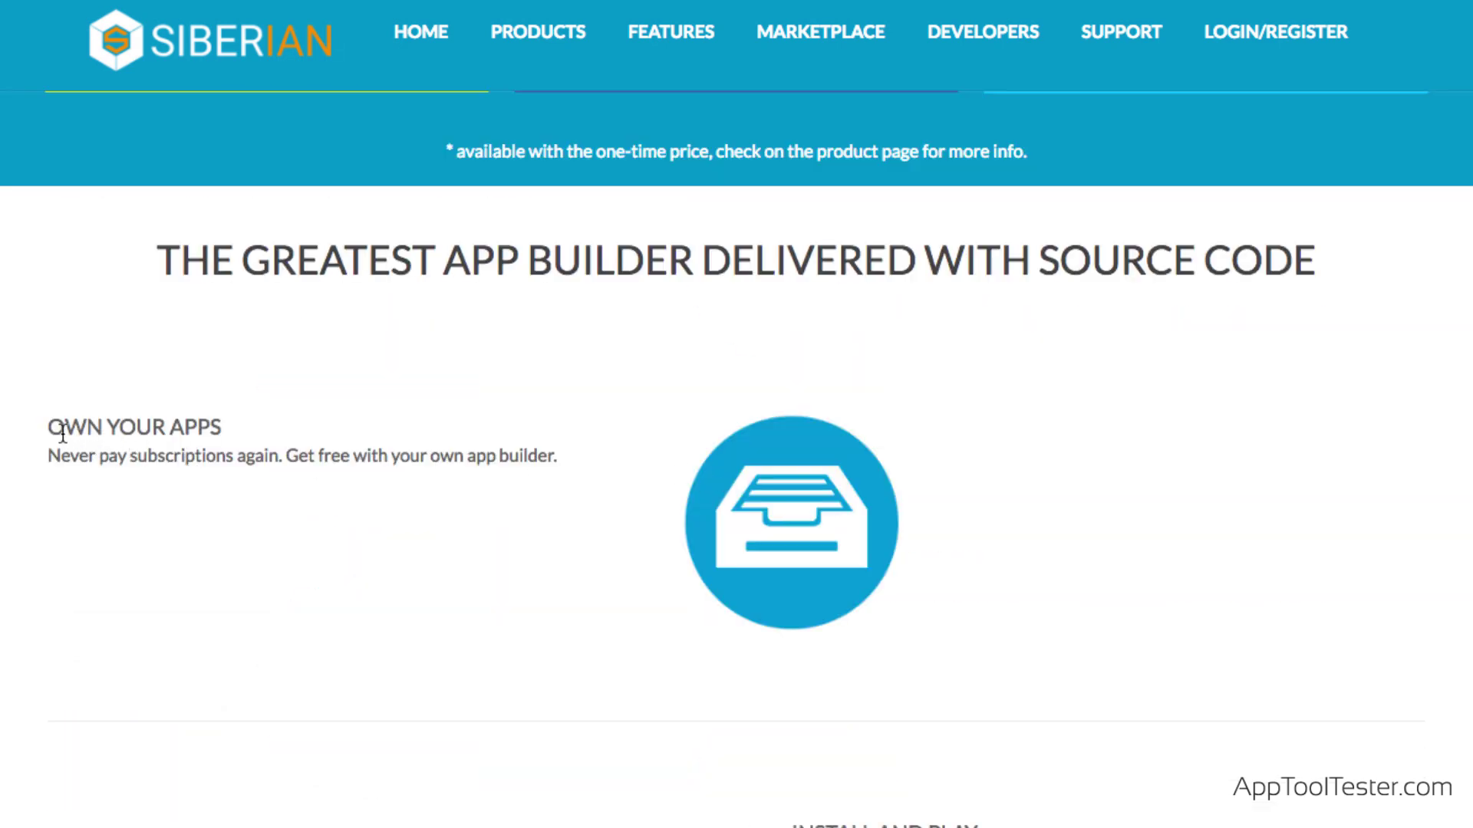
left_click_drag(132, 430, 563, 458)
Step: Highlight the 'FREE Yes really.' pricing text and scroll back up the page
scroll(804, 463, "up", 8)
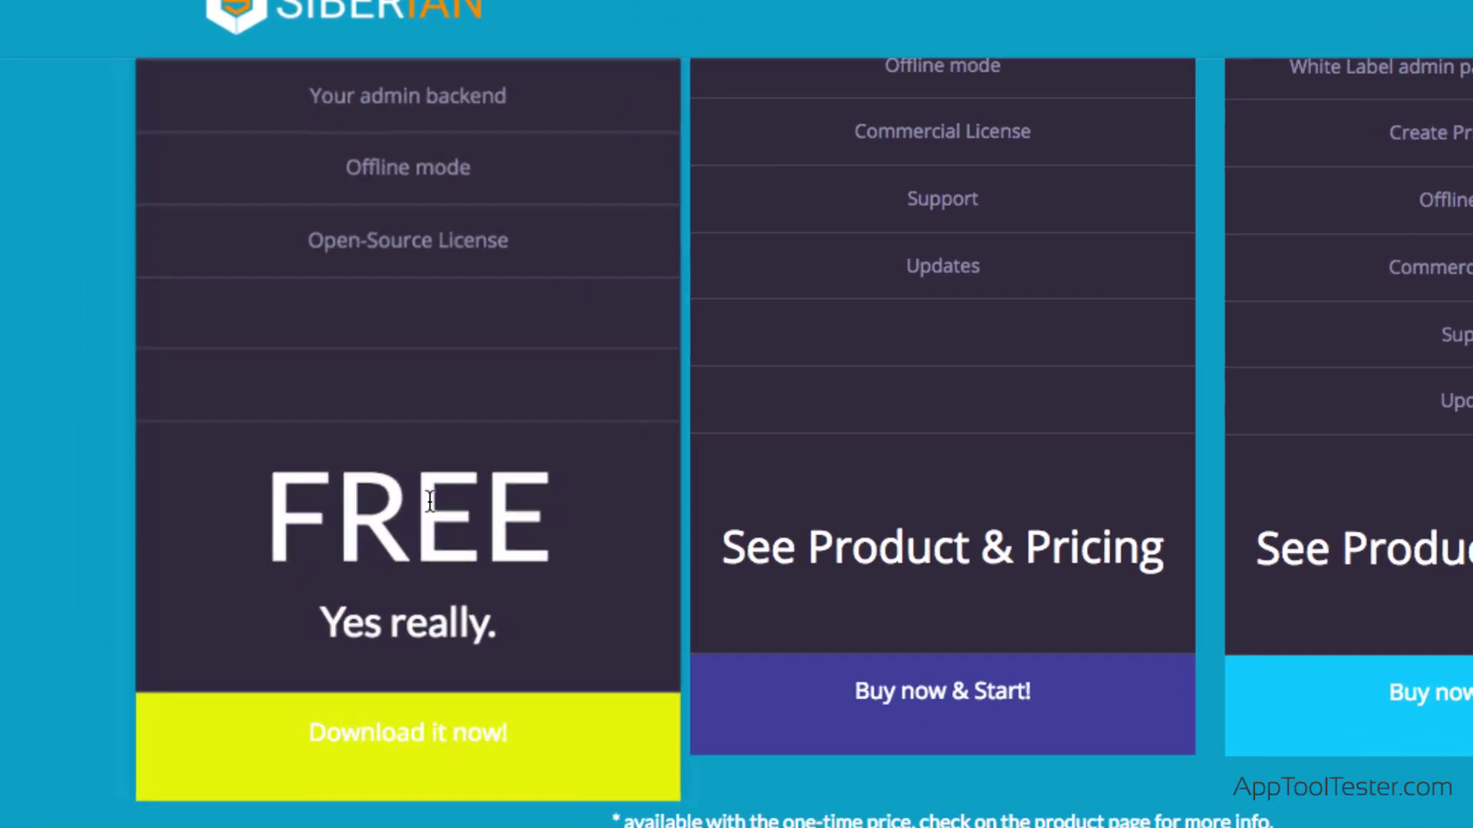
left_click_drag(283, 515, 556, 631)
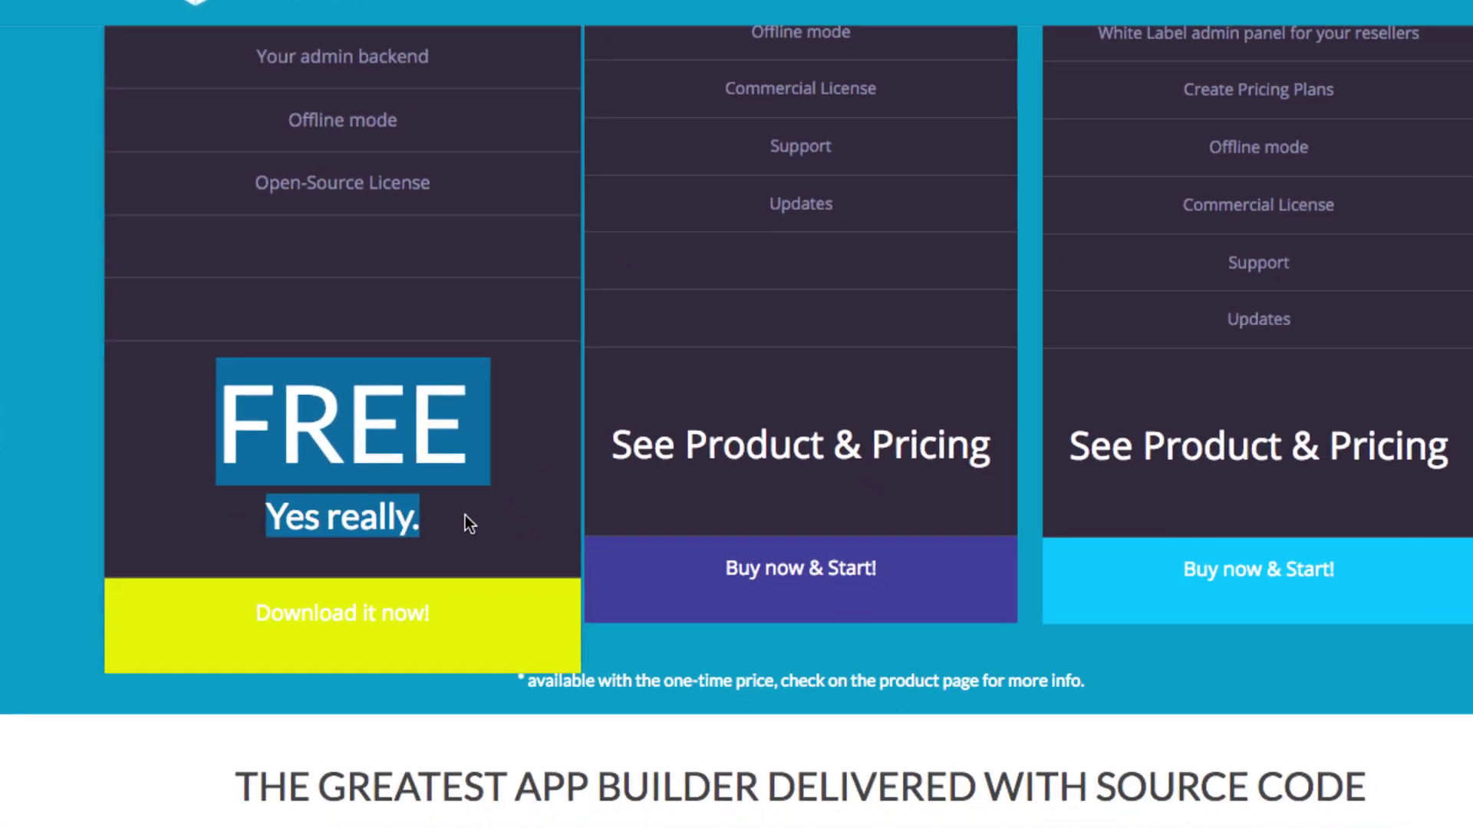
scroll(437, 481, "up", 15)
scroll(435, 480, "up", 5)
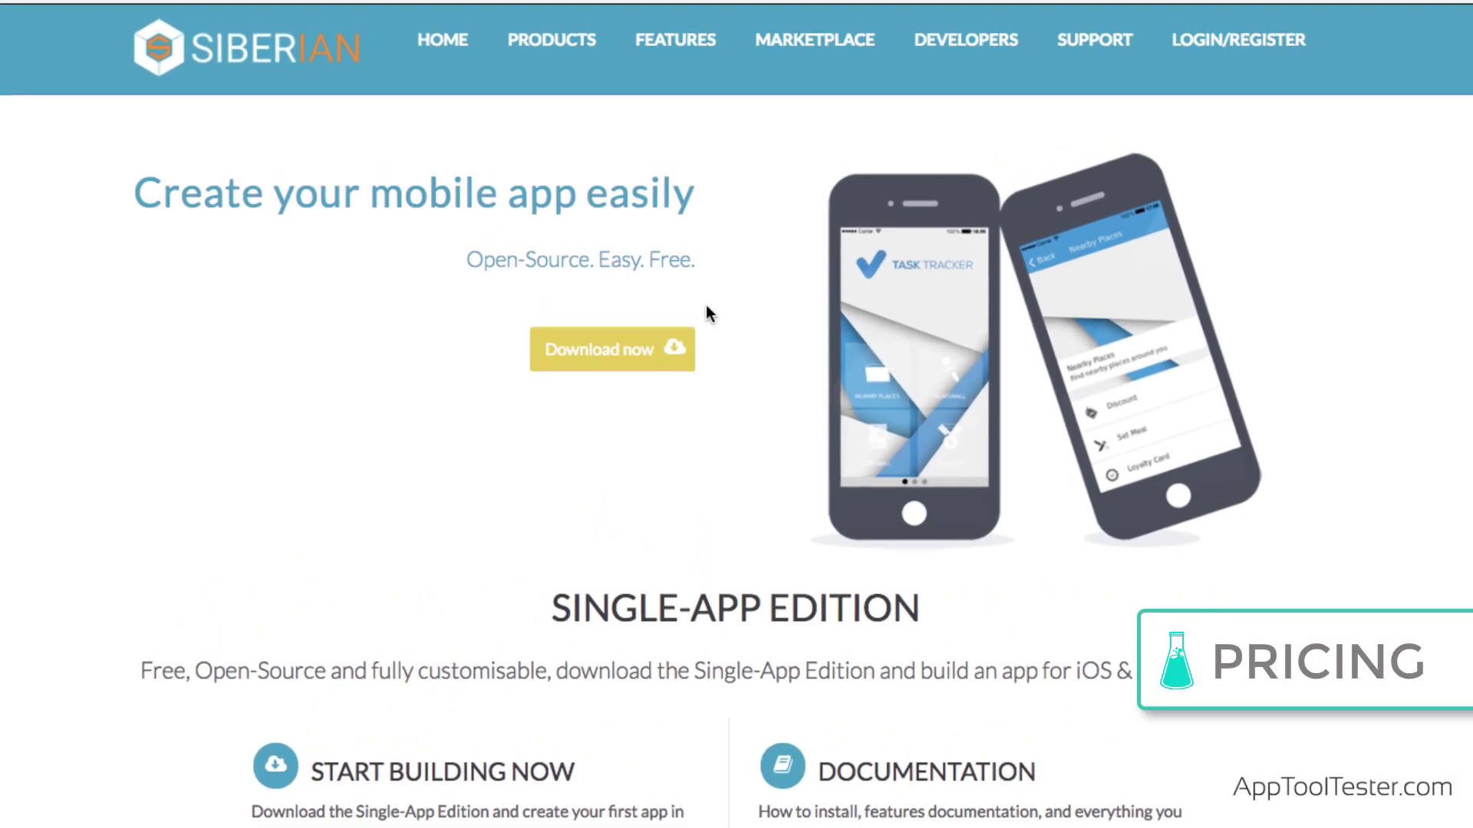
Step: Highlight the SINGLE-APP EDITION heading and description, then clear the selection
mouse_move(567, 46)
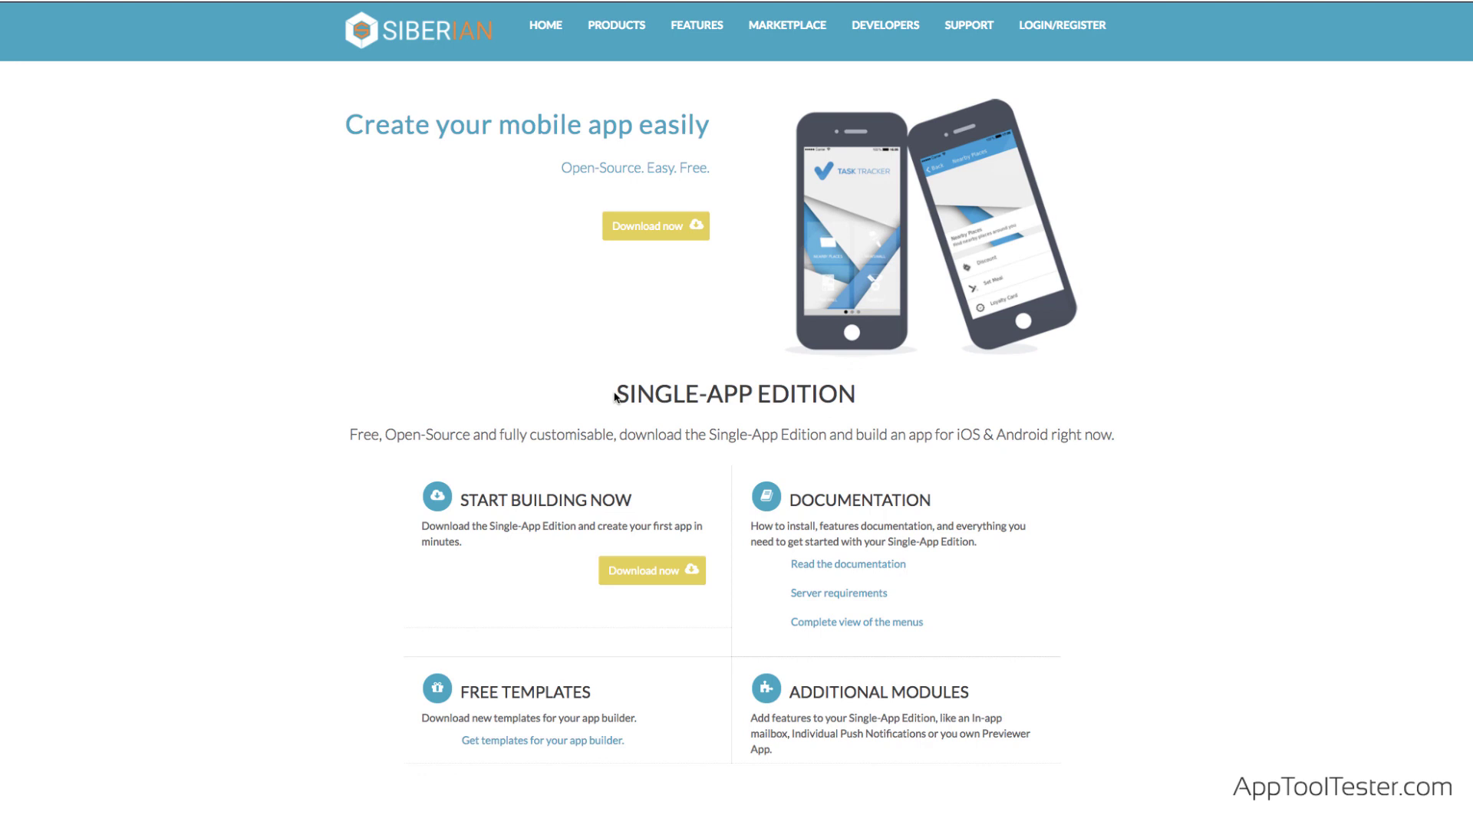
left_click_drag(664, 413, 895, 426)
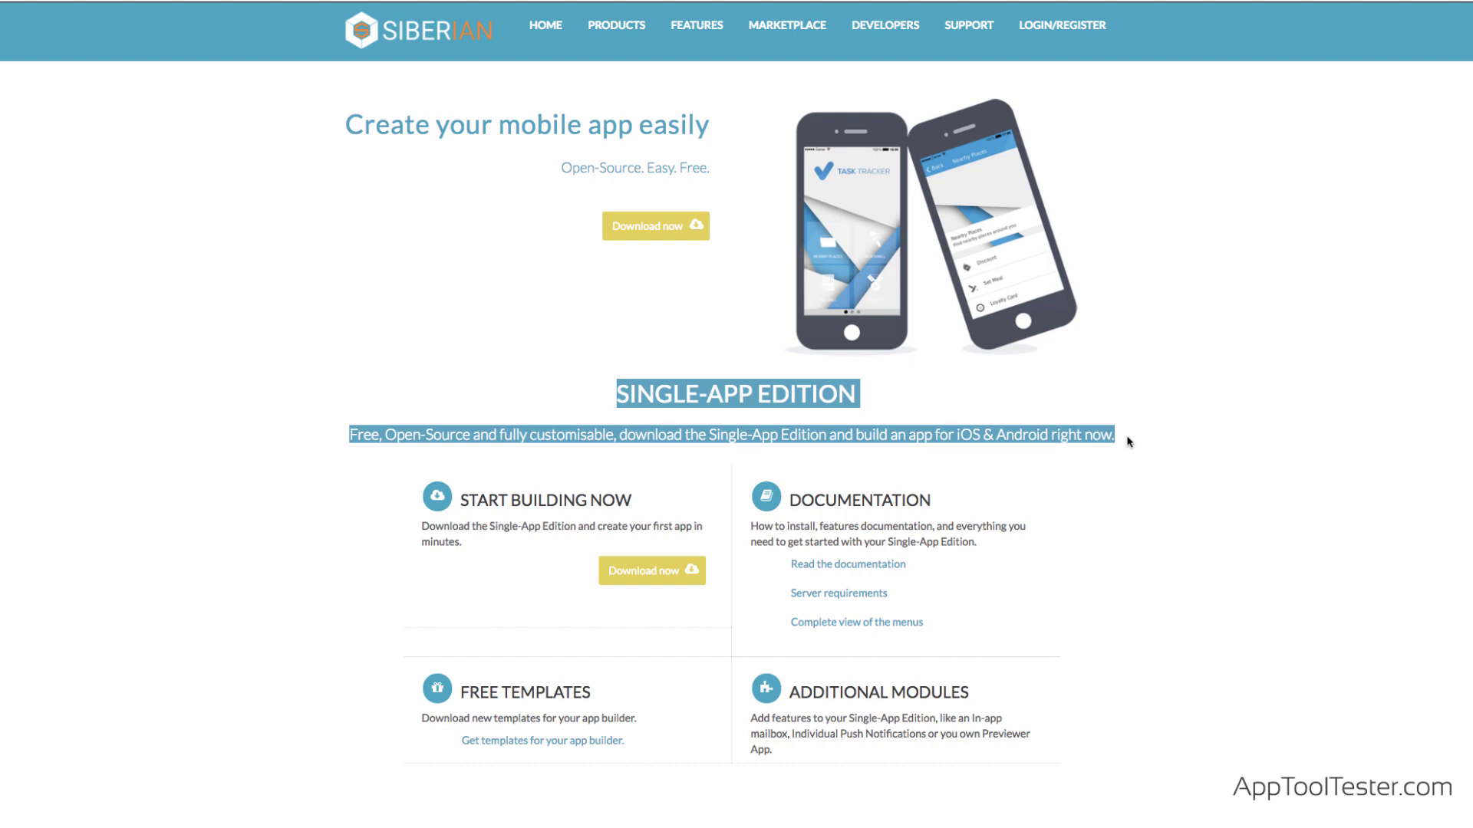
left_click(1128, 442)
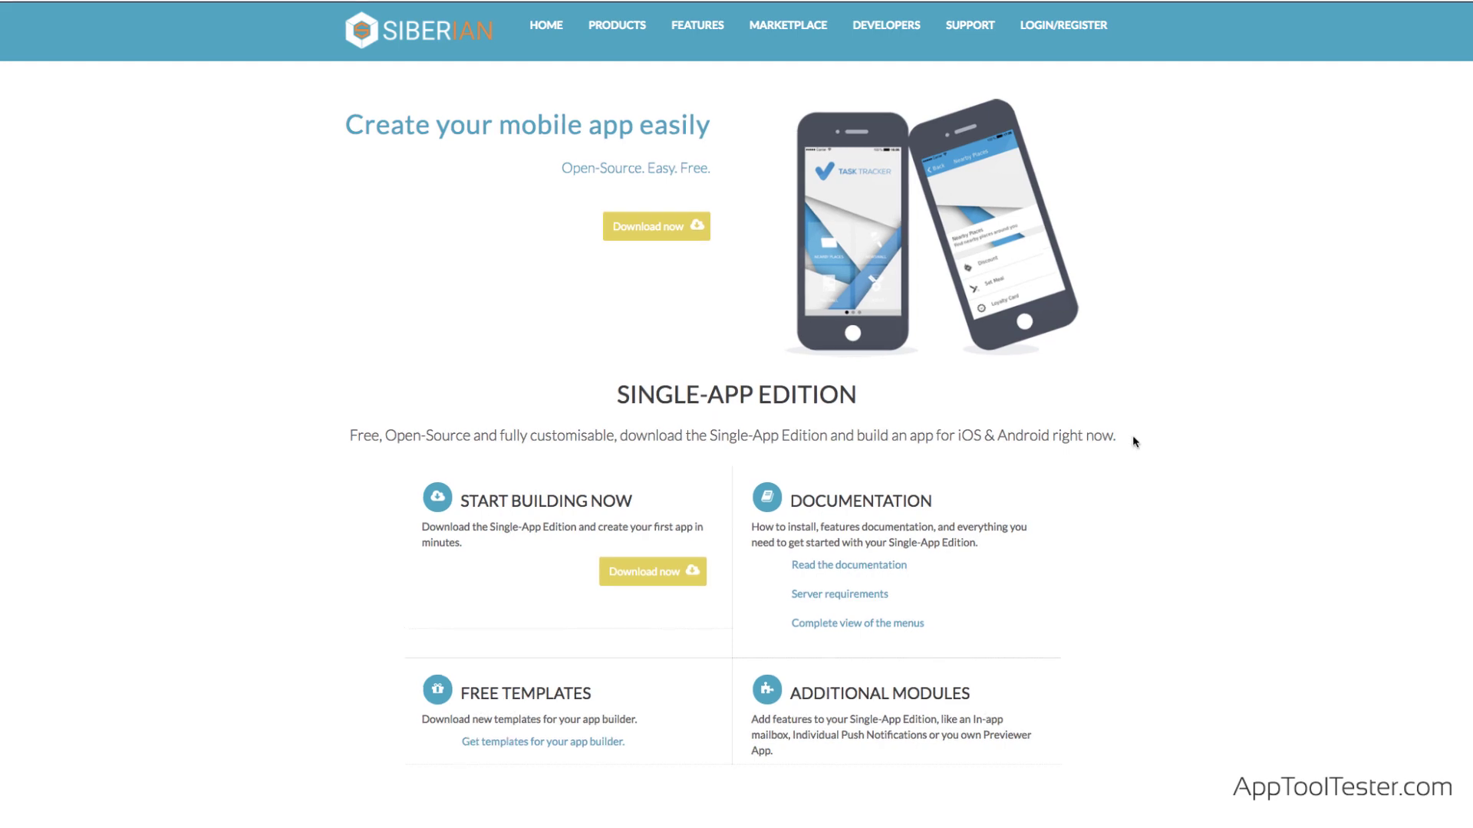
Step: Open the Multi-Apps Edition page and review its pricing tables
mouse_move(623, 32)
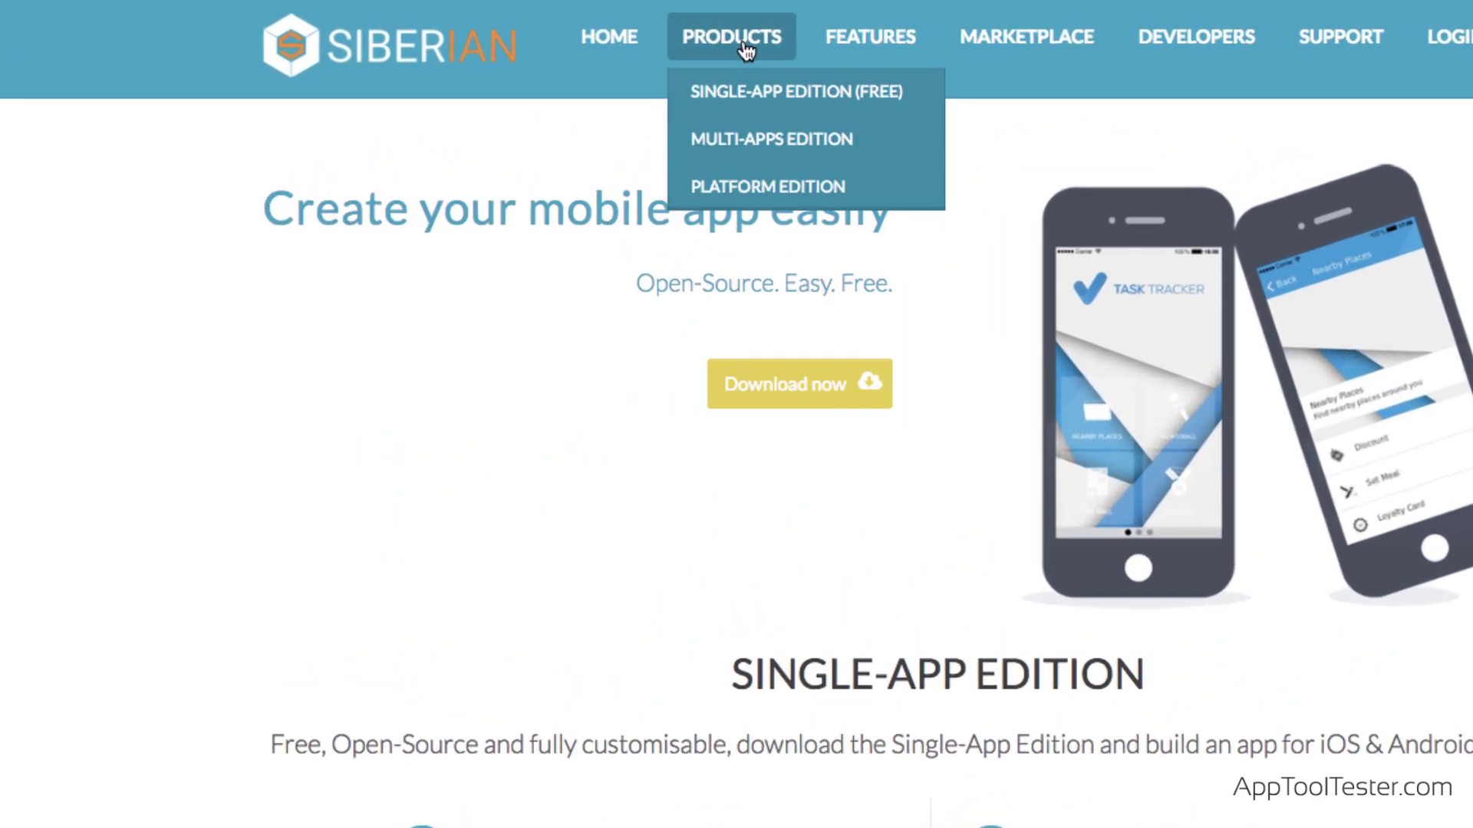
left_click(744, 142)
scroll(1161, 431, "down", 5)
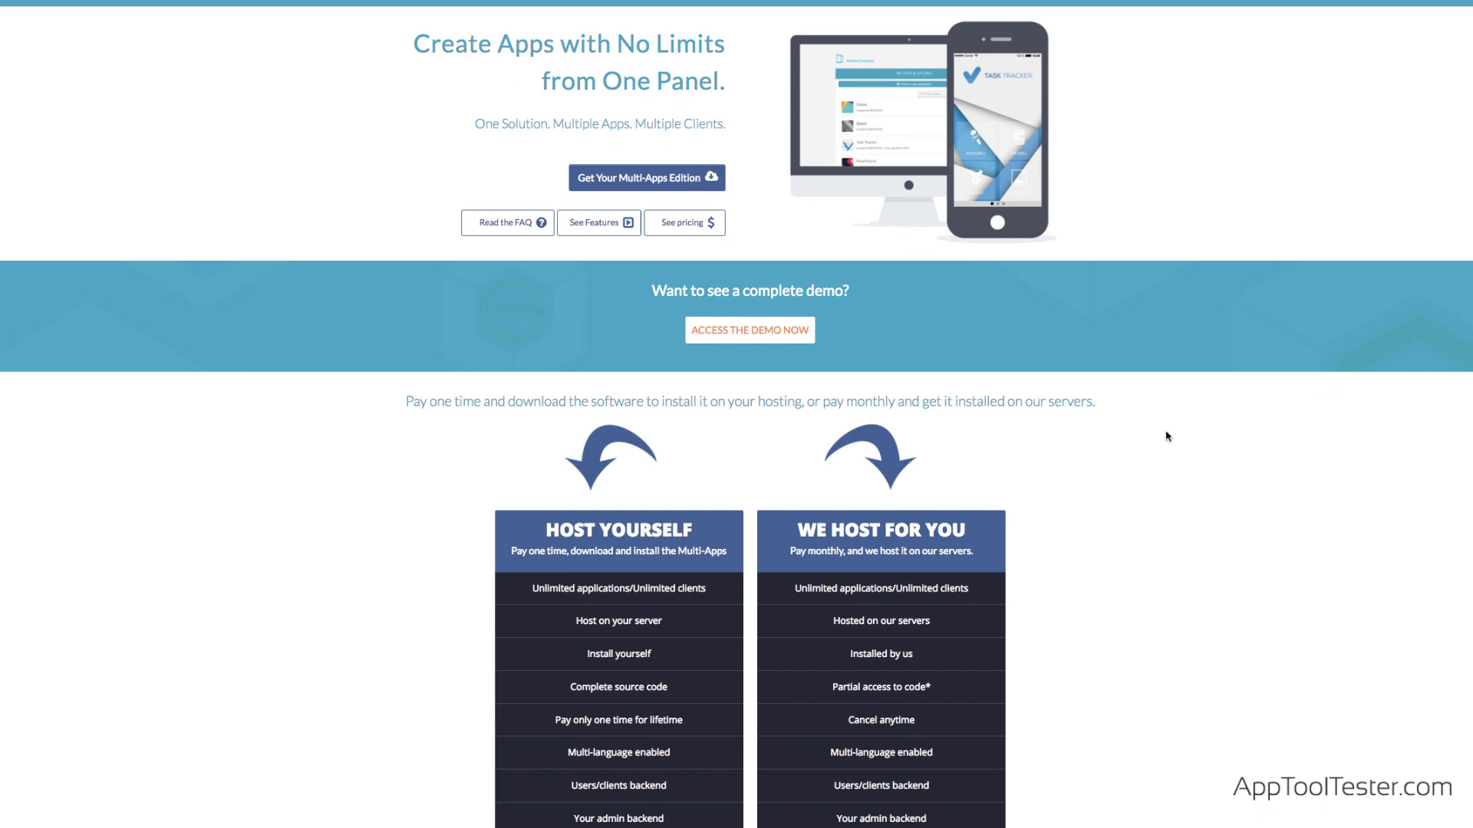
scroll(1125, 400, "down", 4)
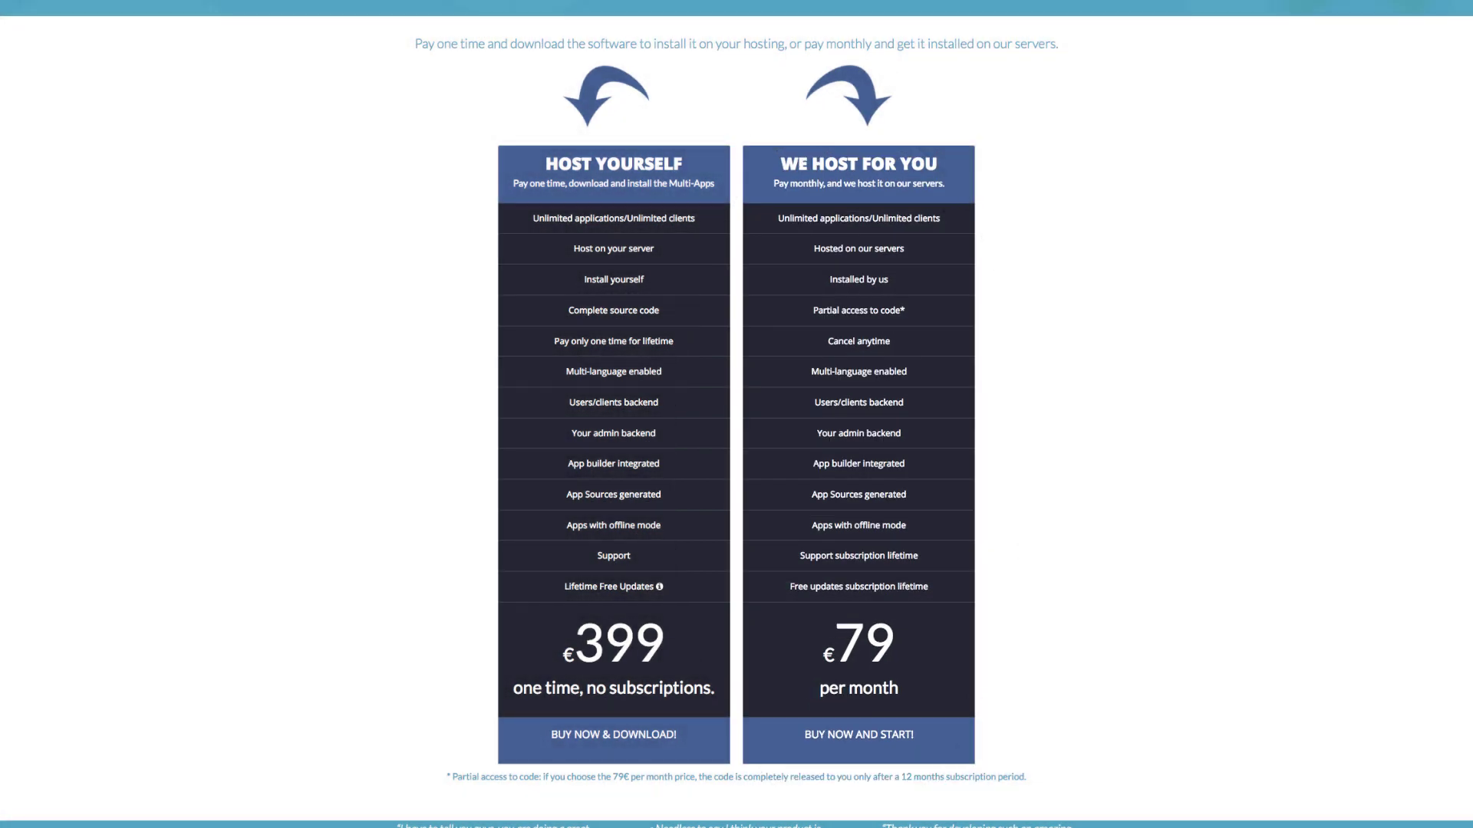
scroll(737, 415, "up", 5)
Step: Switch to the Platform Edition and view its €799 one-time and €149 monthly prices
mouse_move(593, 27)
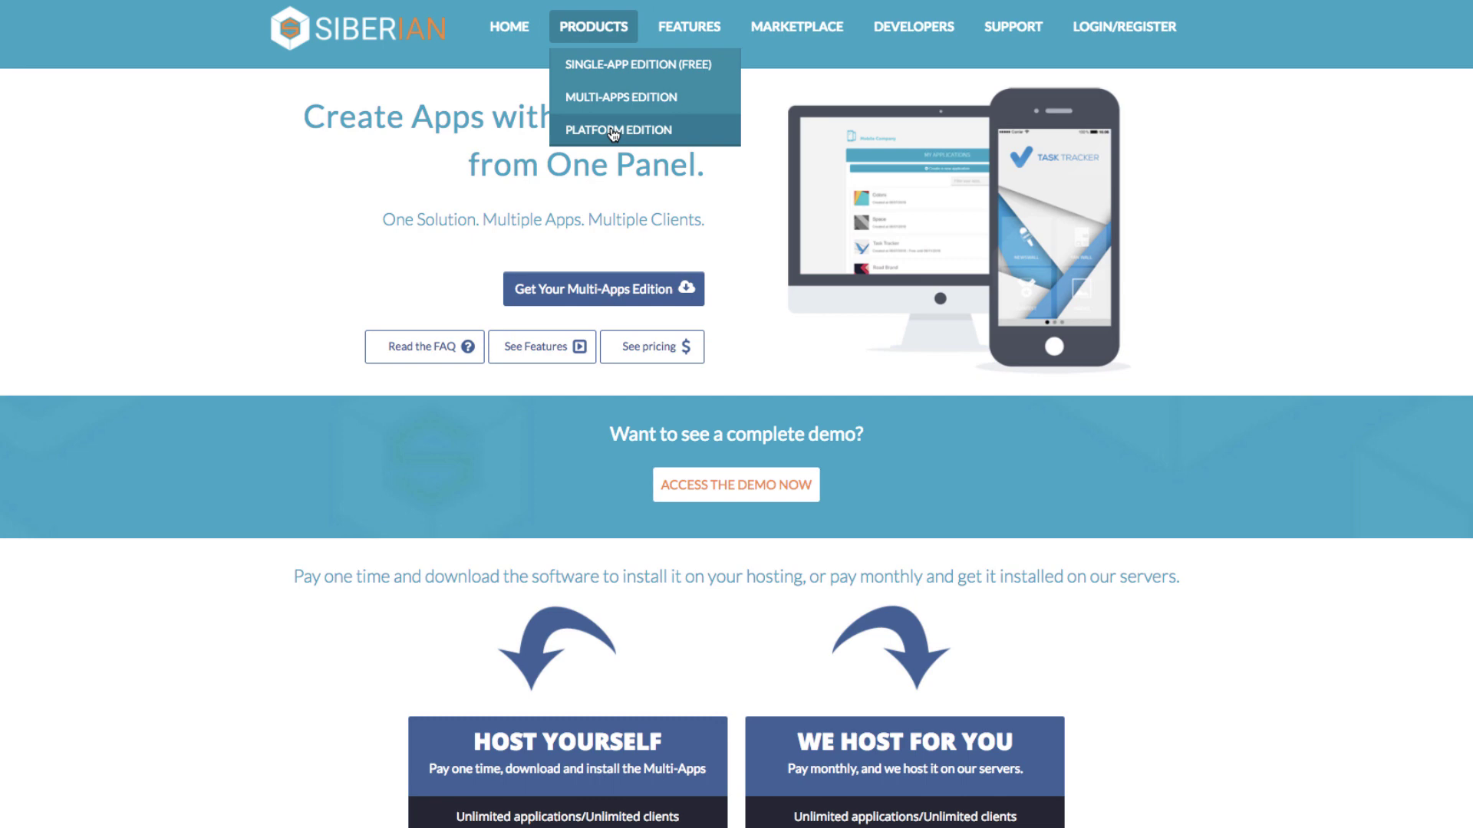
scroll(411, 279, "down", 10)
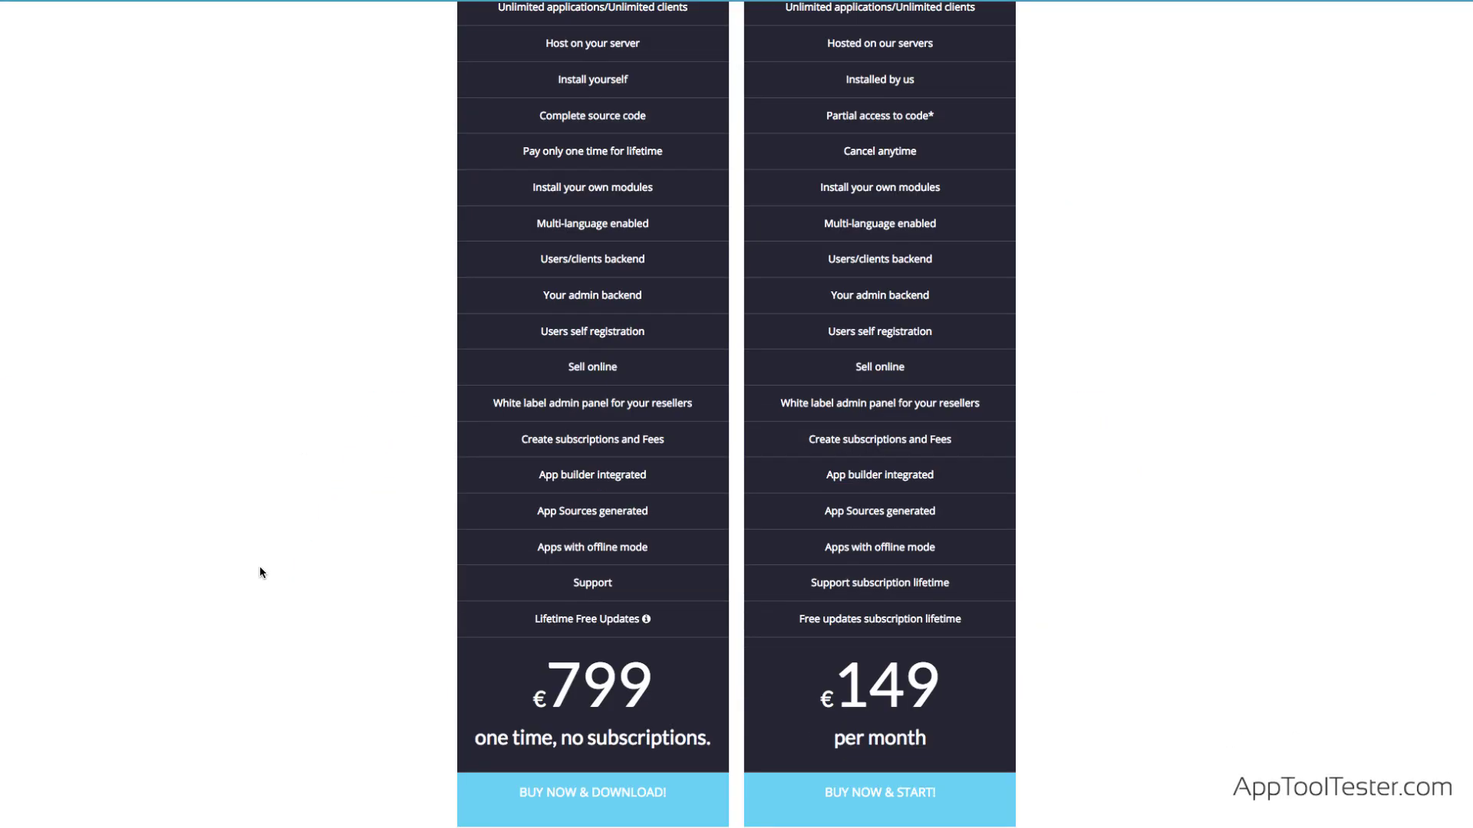
scroll(259, 573, "down", 2)
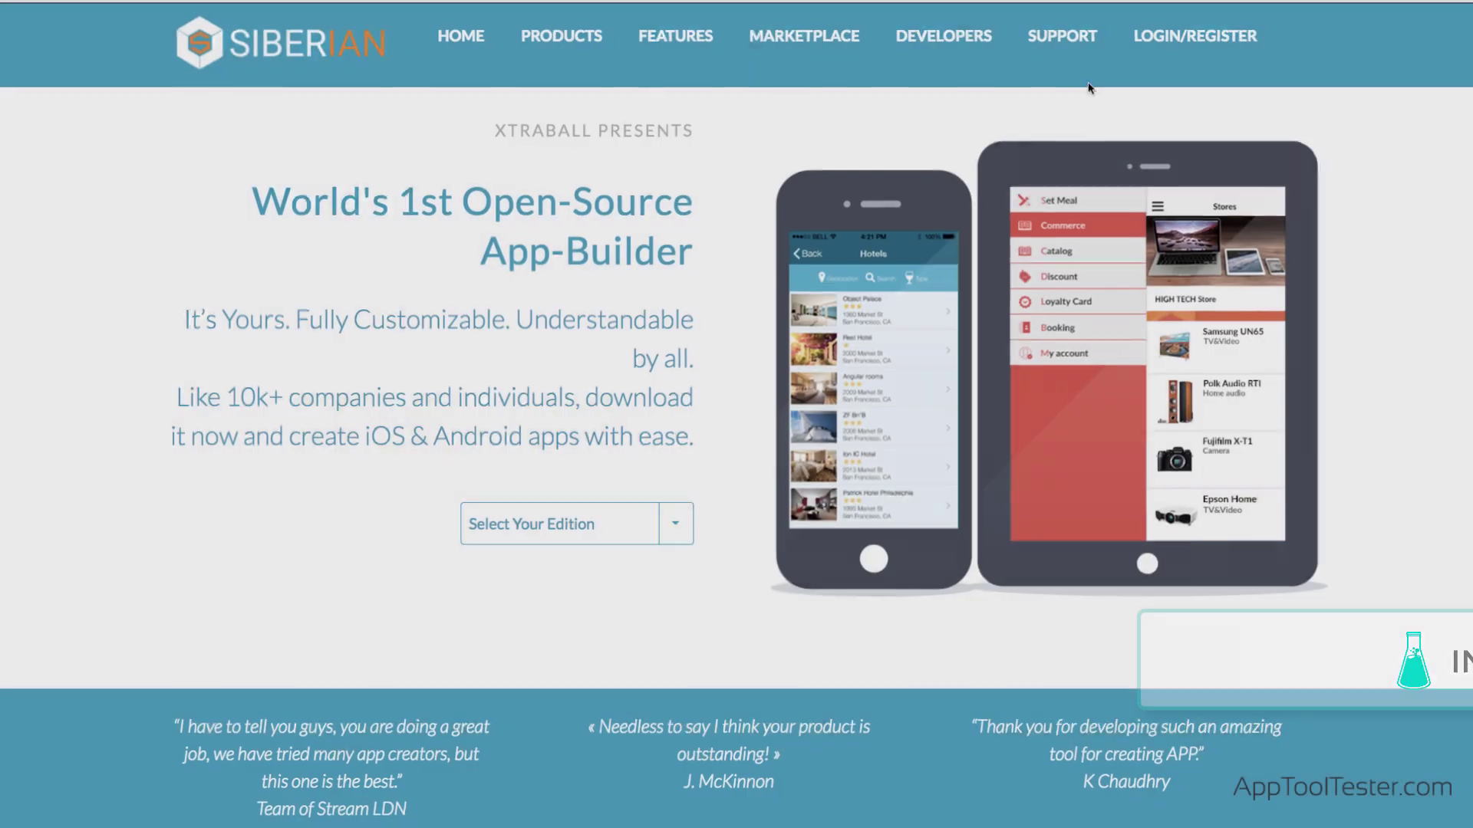
Step: Open the Siberian Free Edition (SAE) general documentation and scroll to Installation & Setup
mouse_move(1061, 39)
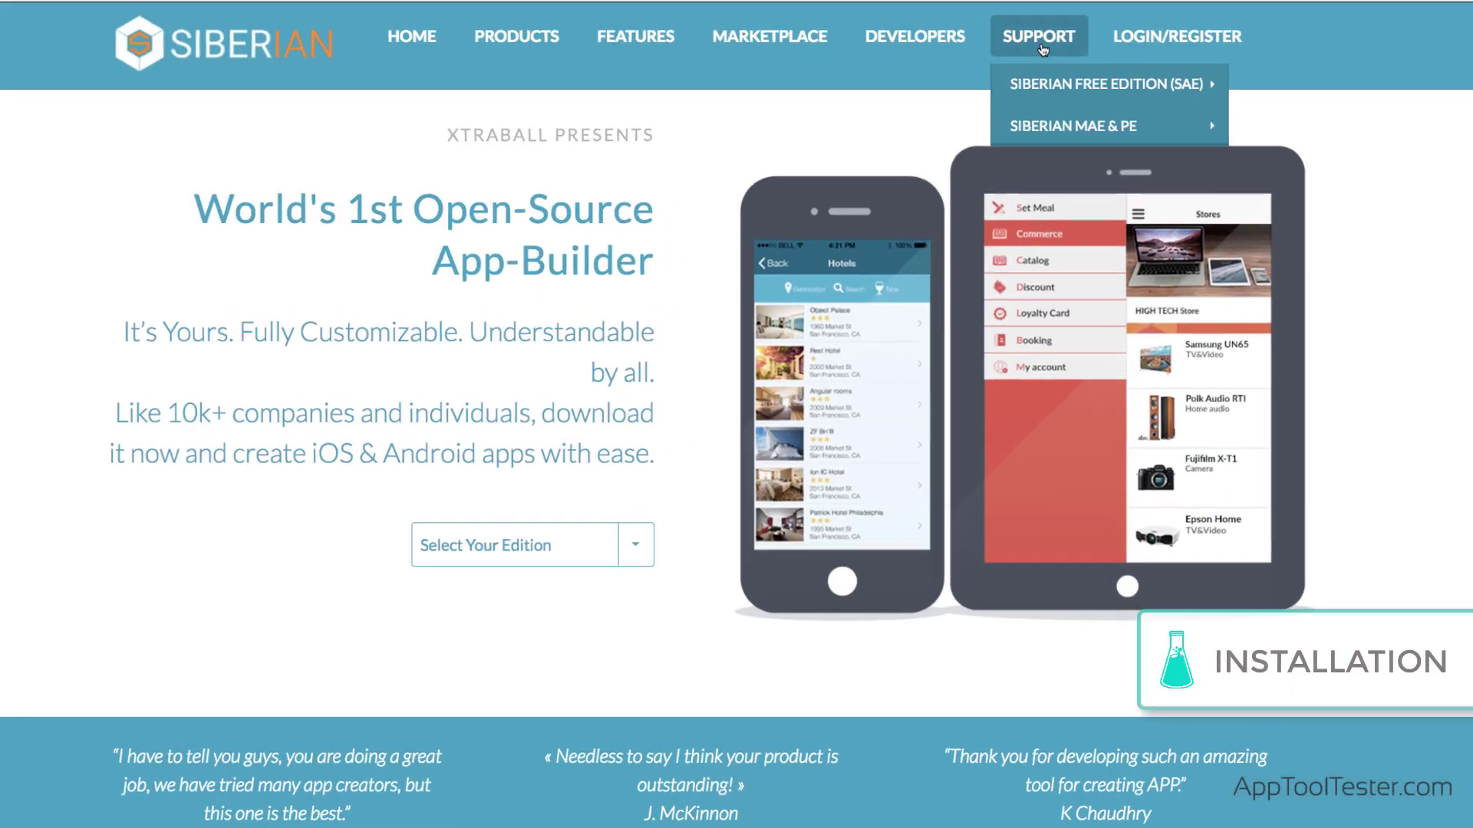
mouse_move(1066, 89)
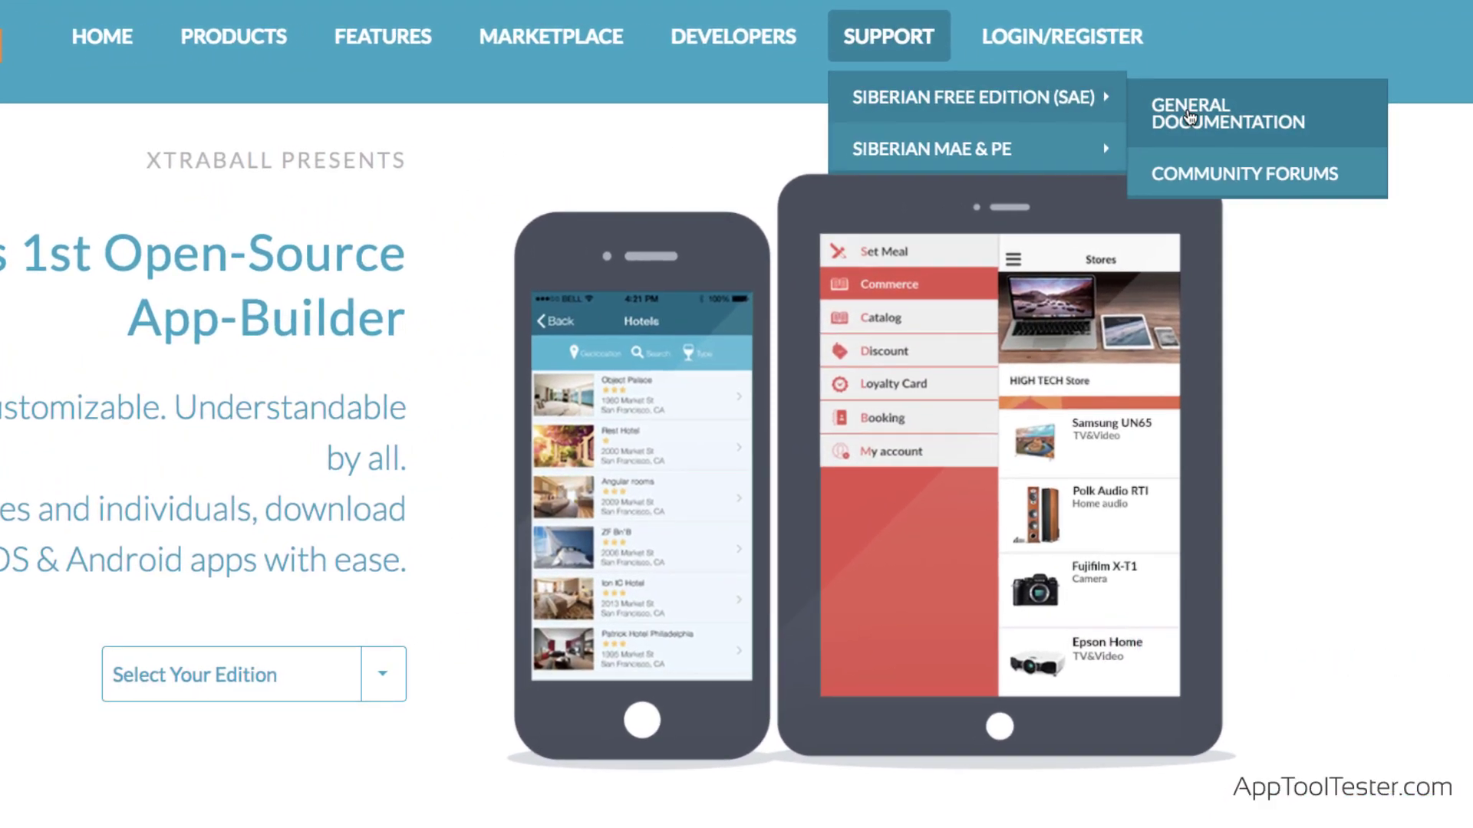
left_click(1189, 117)
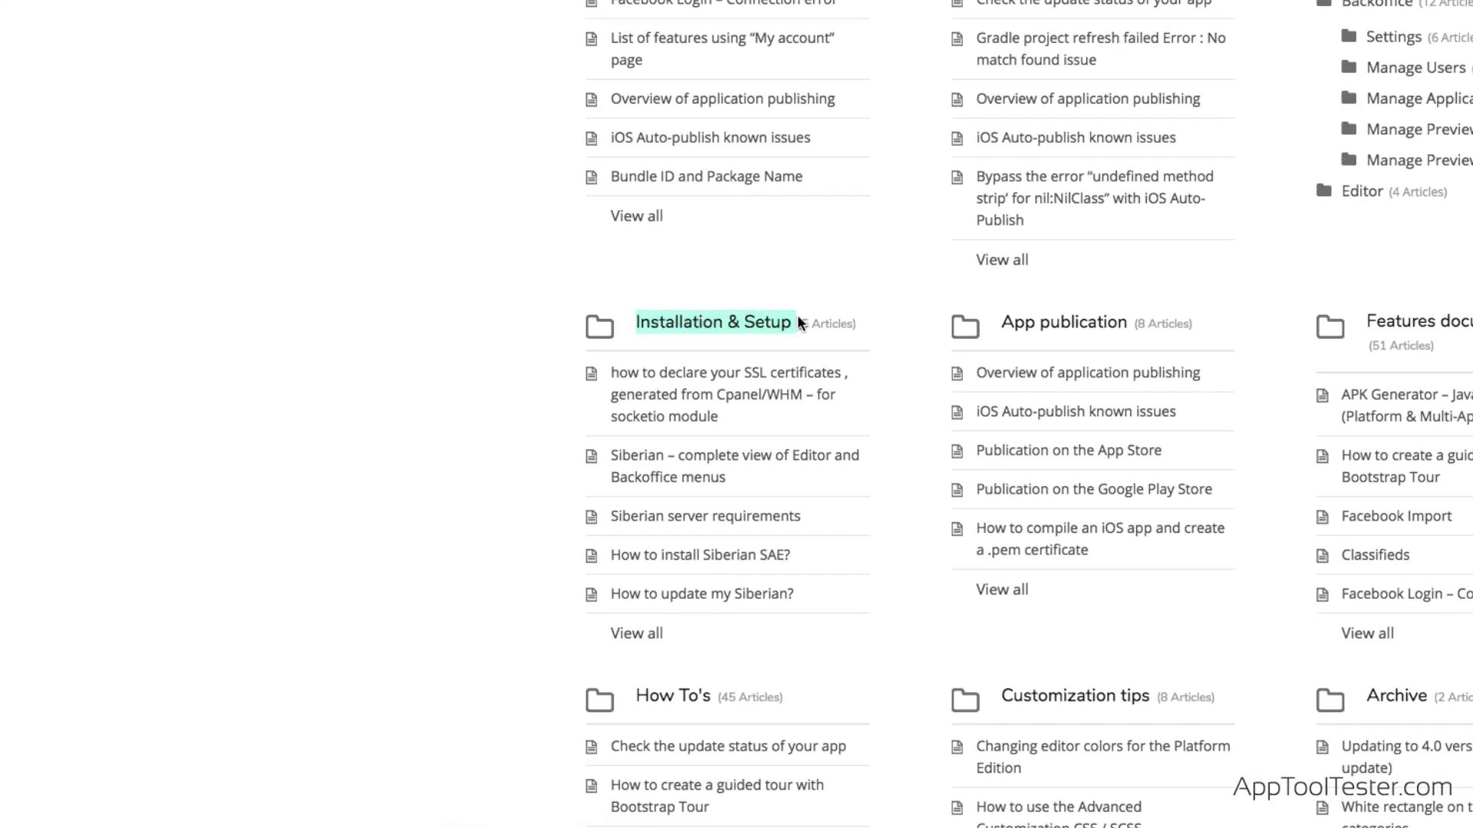
scroll(787, 353, "down", 3)
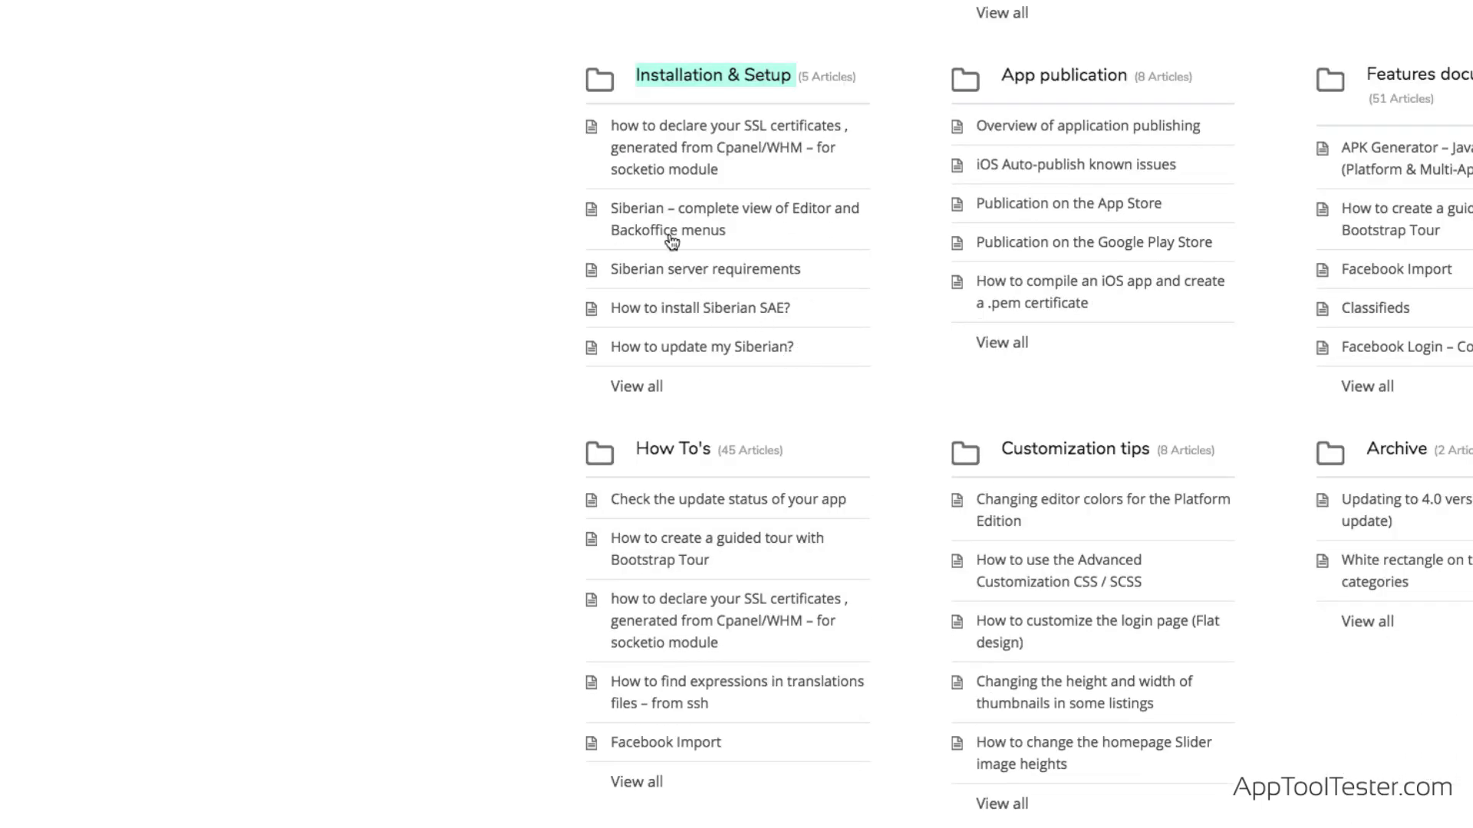
Step: Open the 'How to install Siberian SAE?' article and highlight the list of installation requirements
left_click(685, 309)
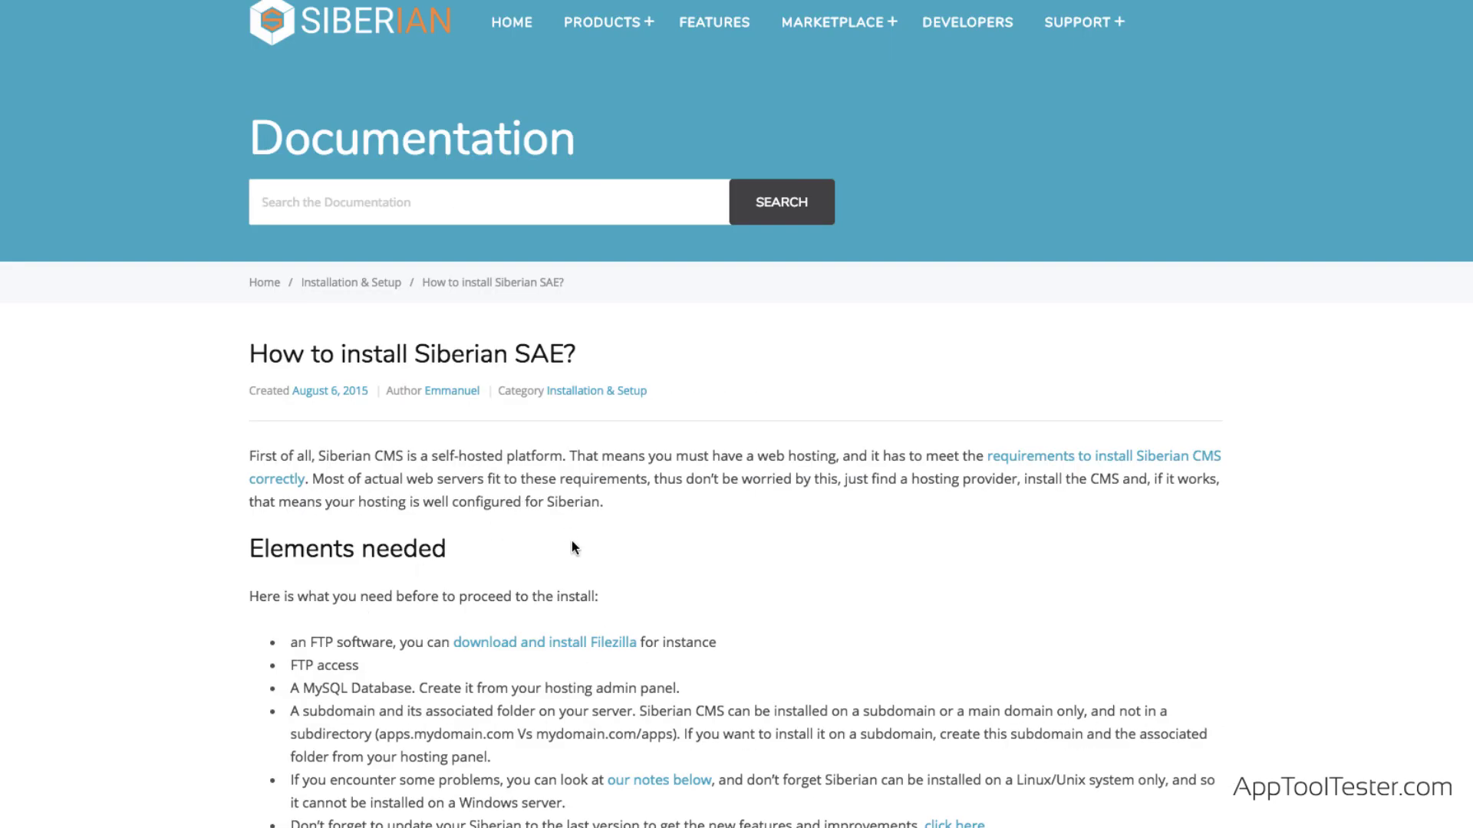
scroll(572, 546, "down", 2)
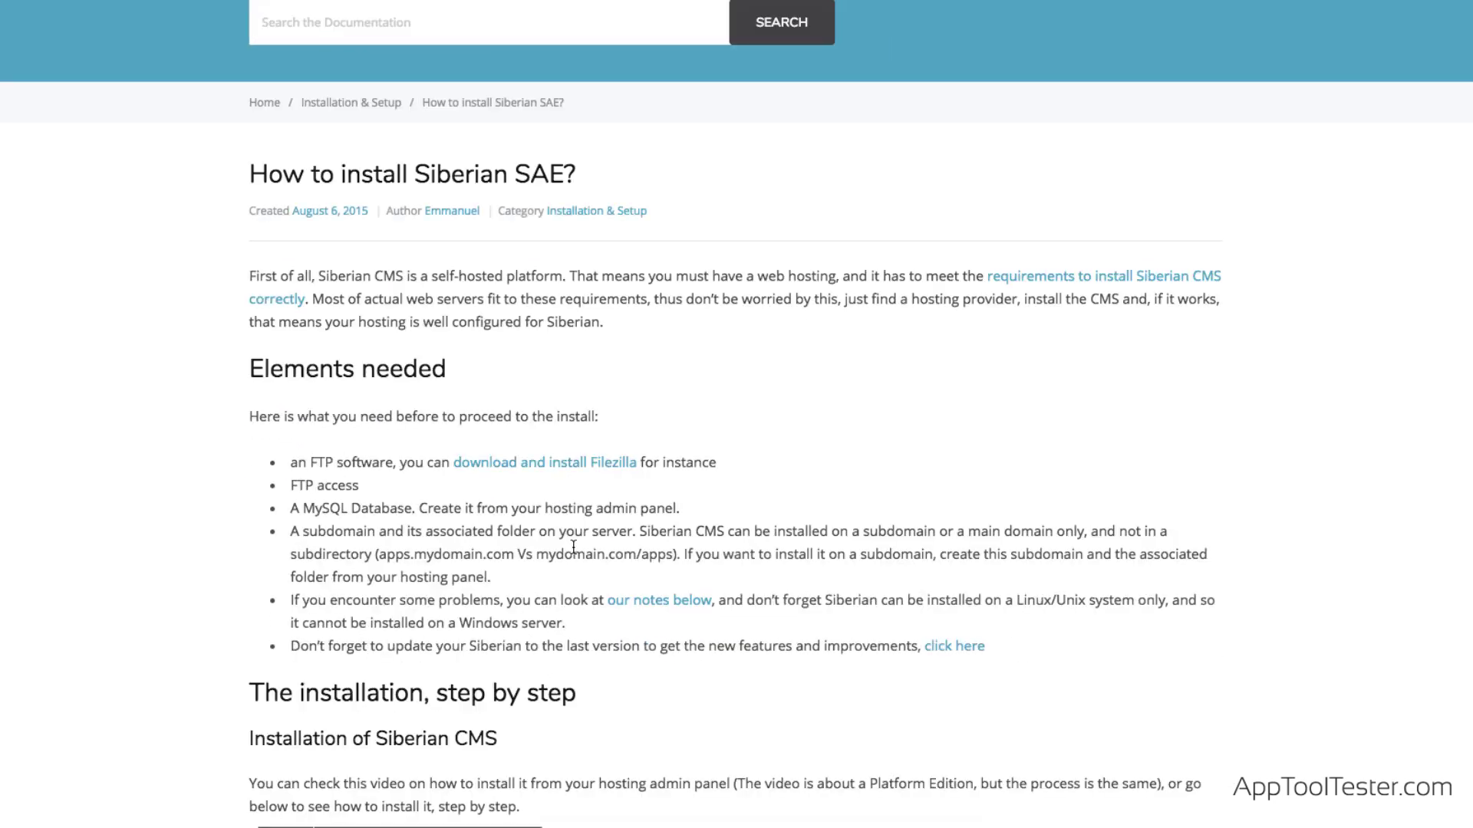
scroll(573, 546, "down", 1)
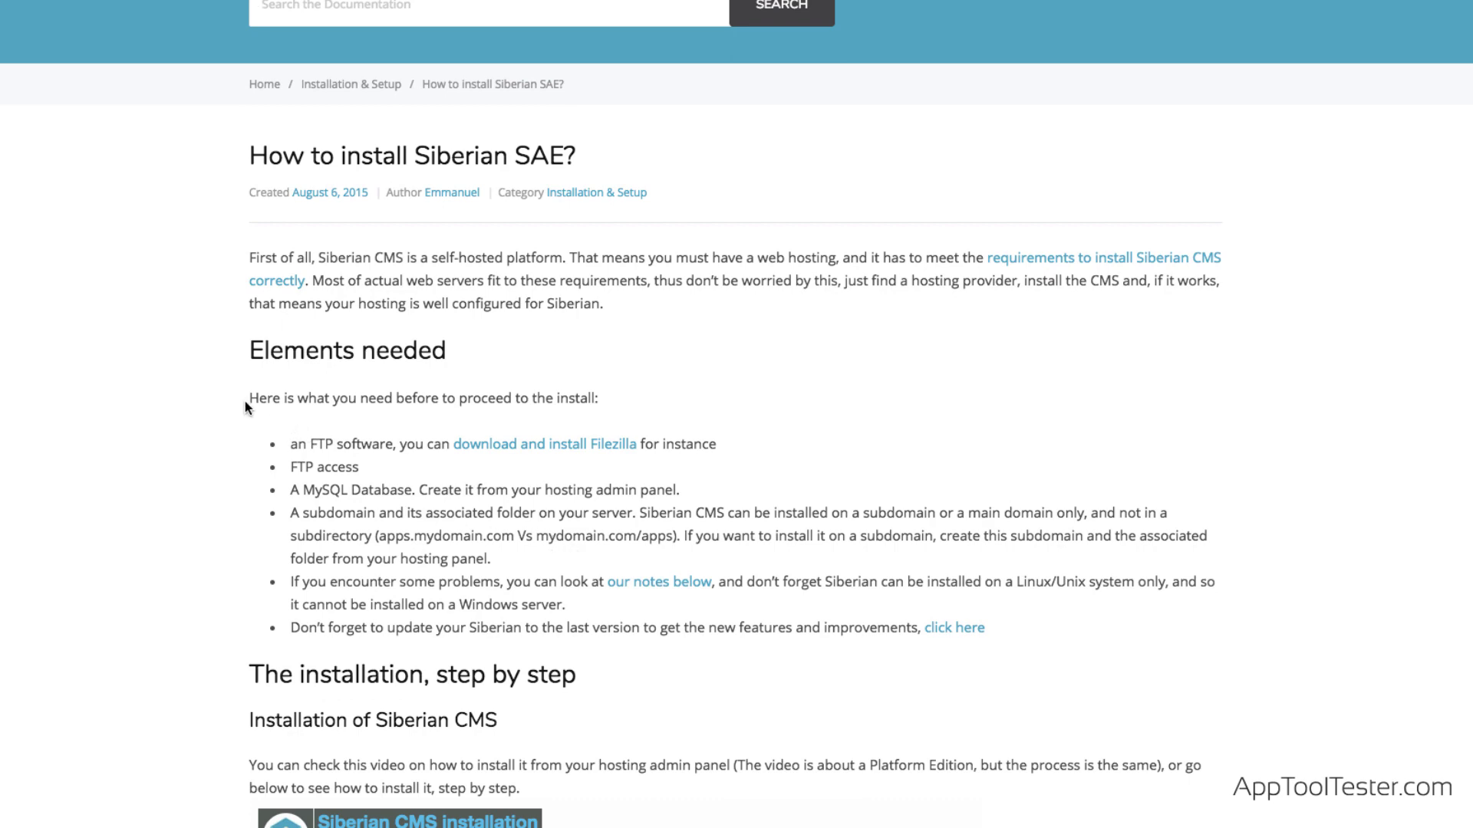
left_click_drag(245, 402, 1017, 641)
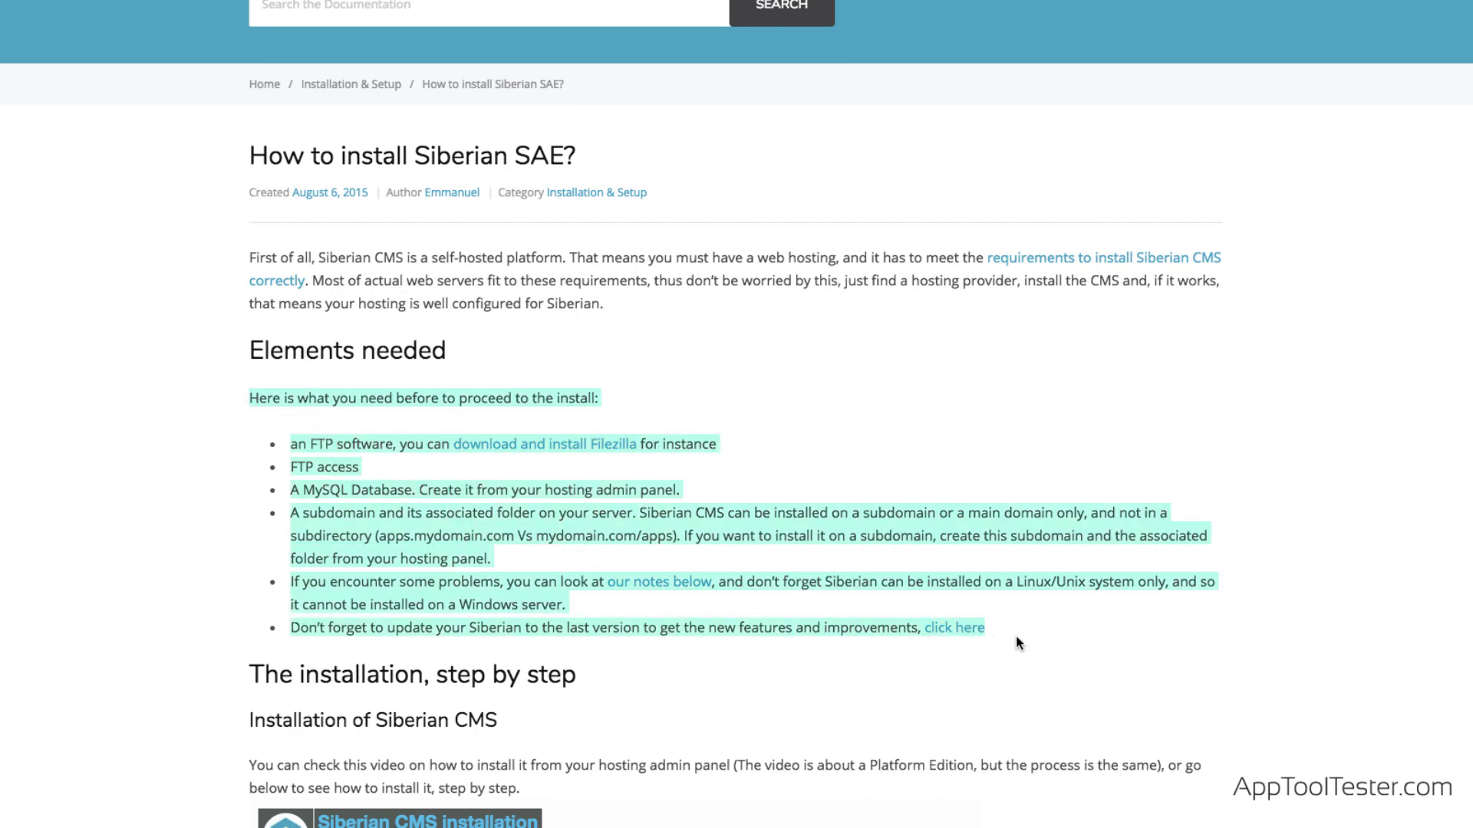
Step: Open the €59.00 SAE Installation and Setup service page and select its description
scroll(1015, 637, "down", 8)
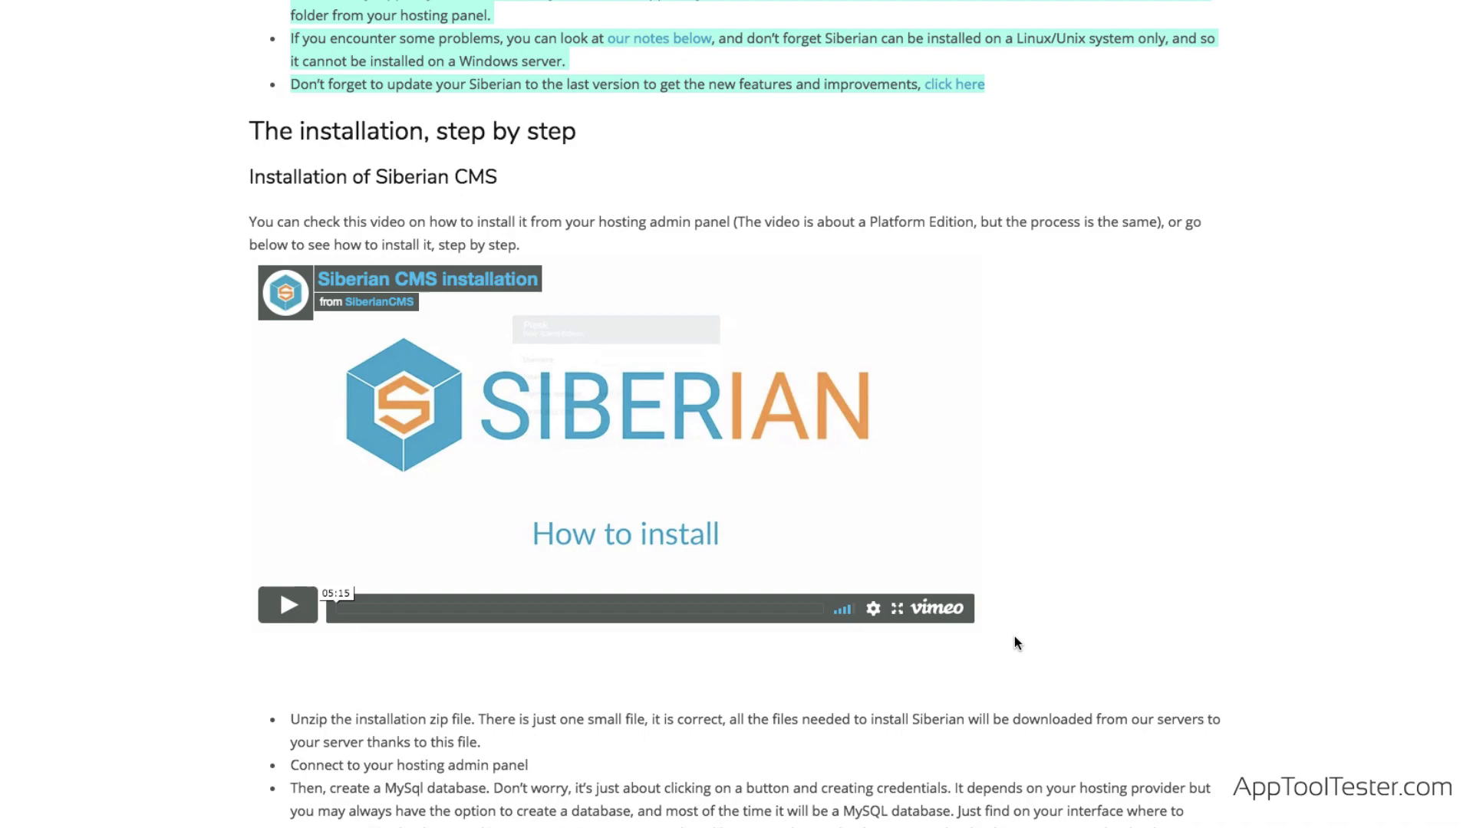
scroll(1015, 636, "down", 10)
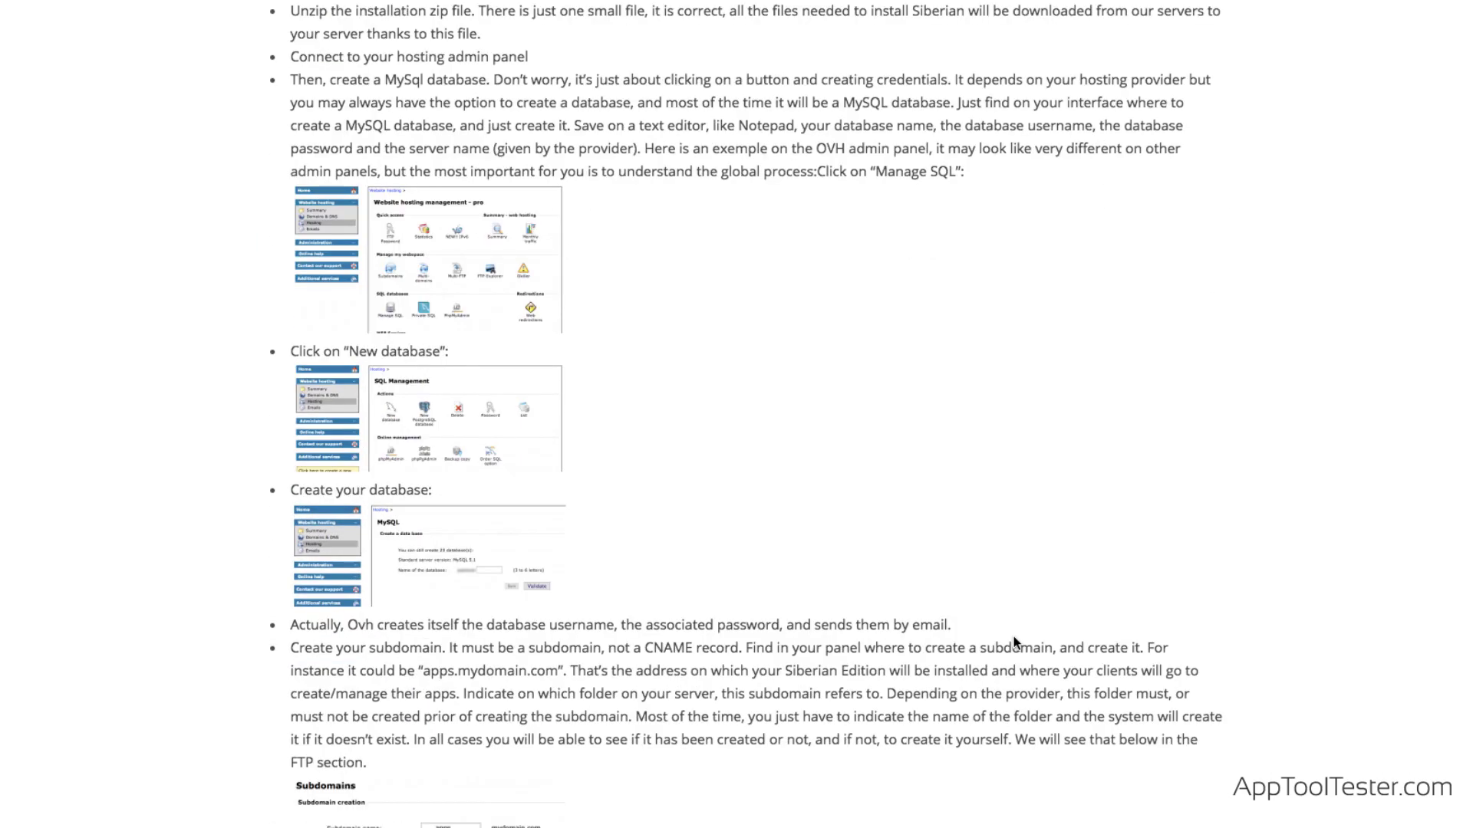
scroll(1014, 643, "down", 17)
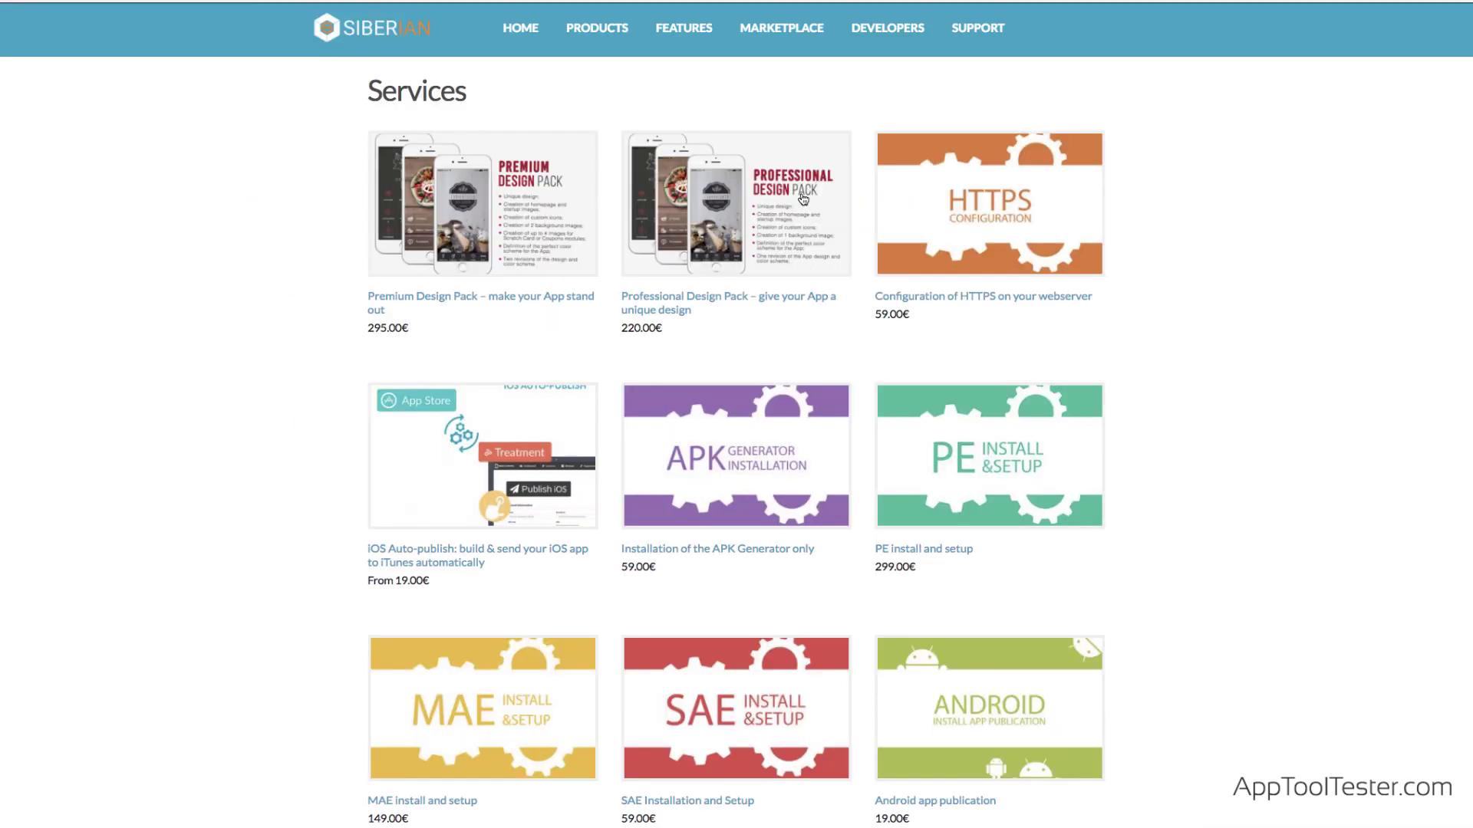
left_click(716, 702)
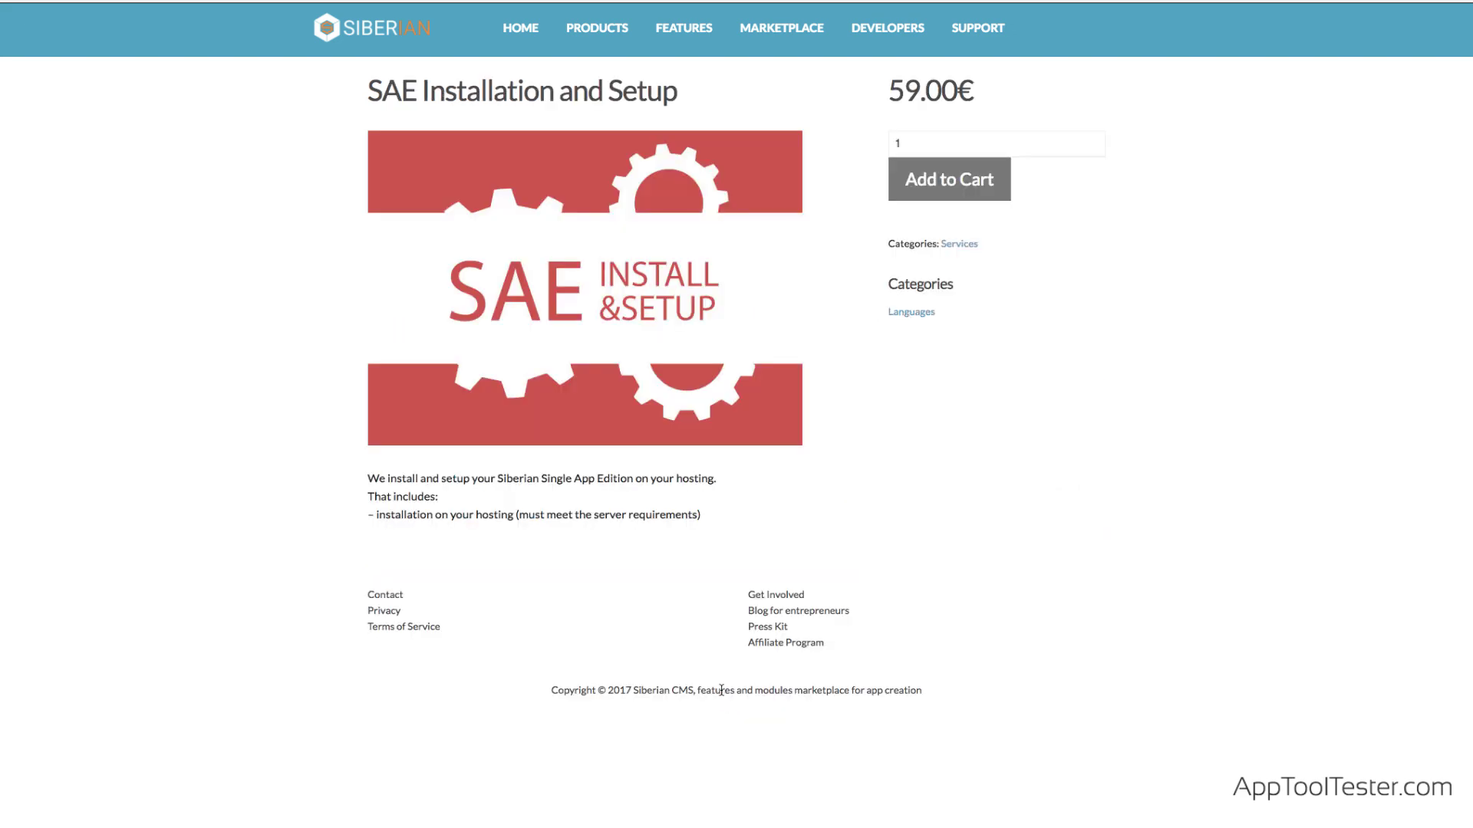
left_click_drag(182, 707, 705, 782)
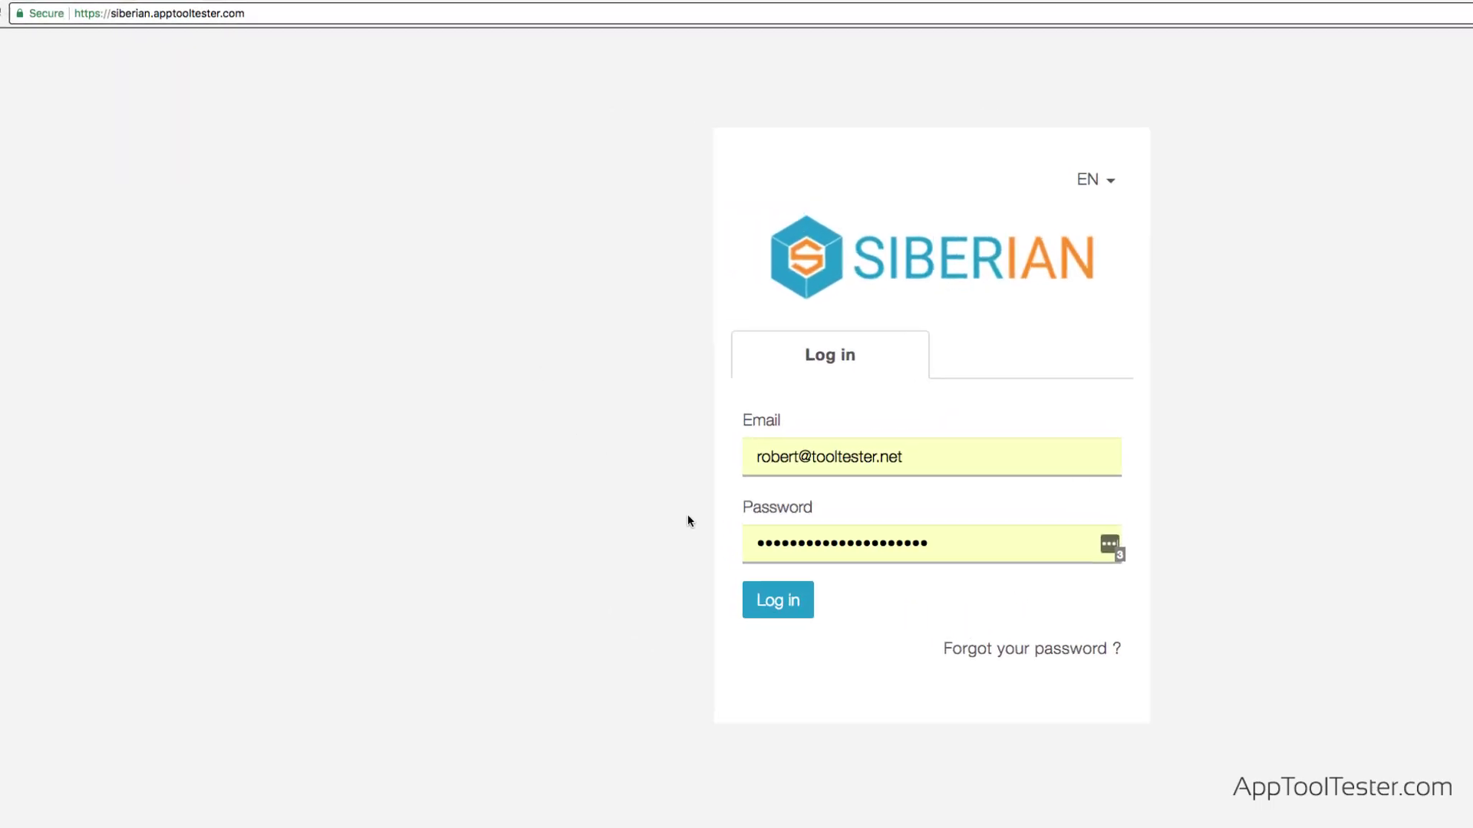
Step: Log in to the admin dashboard and create the new application 'Apptooltester'
left_click_drag(215, 24, 495, 24)
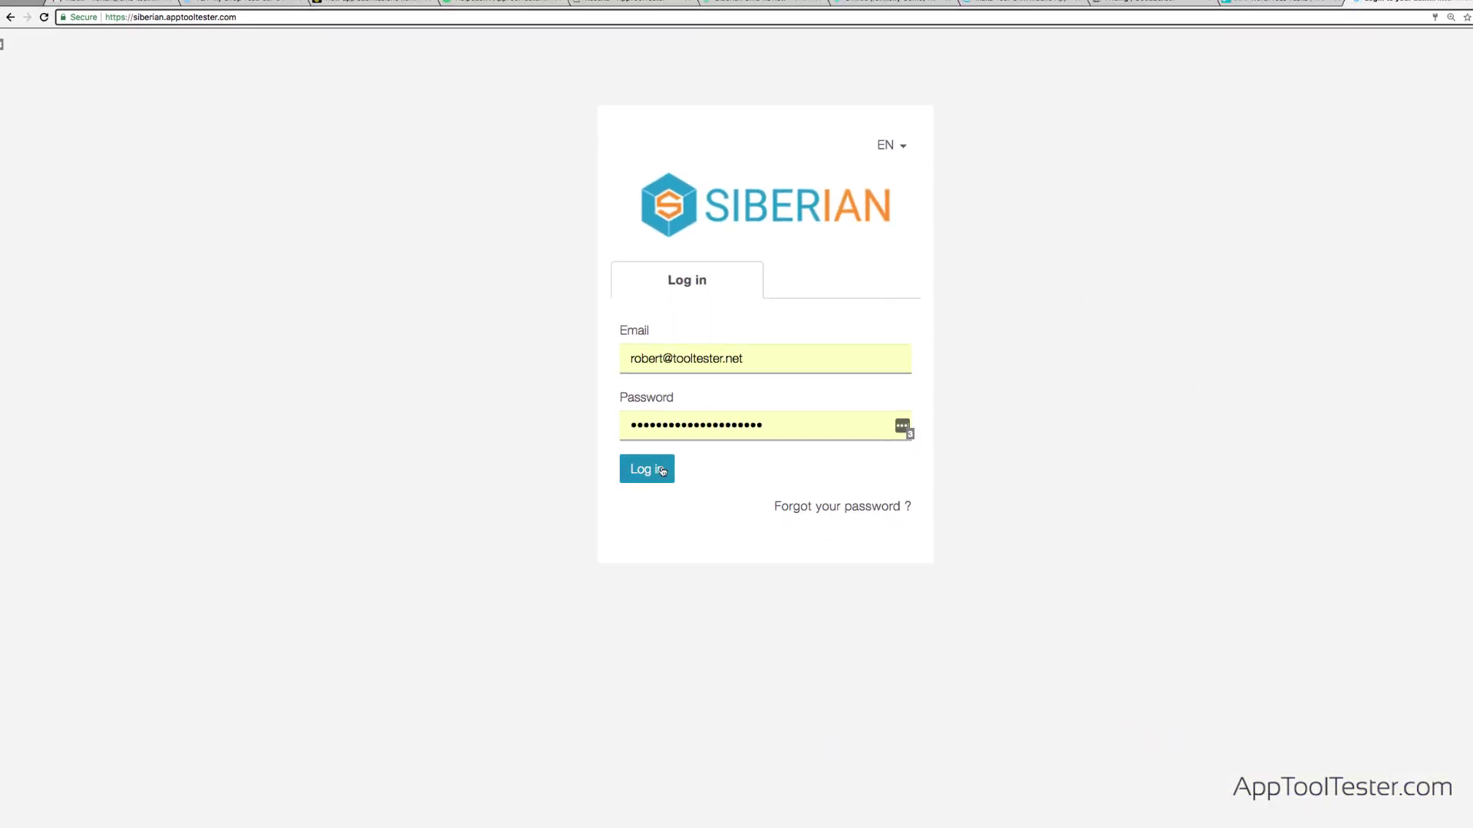
left_click(662, 471)
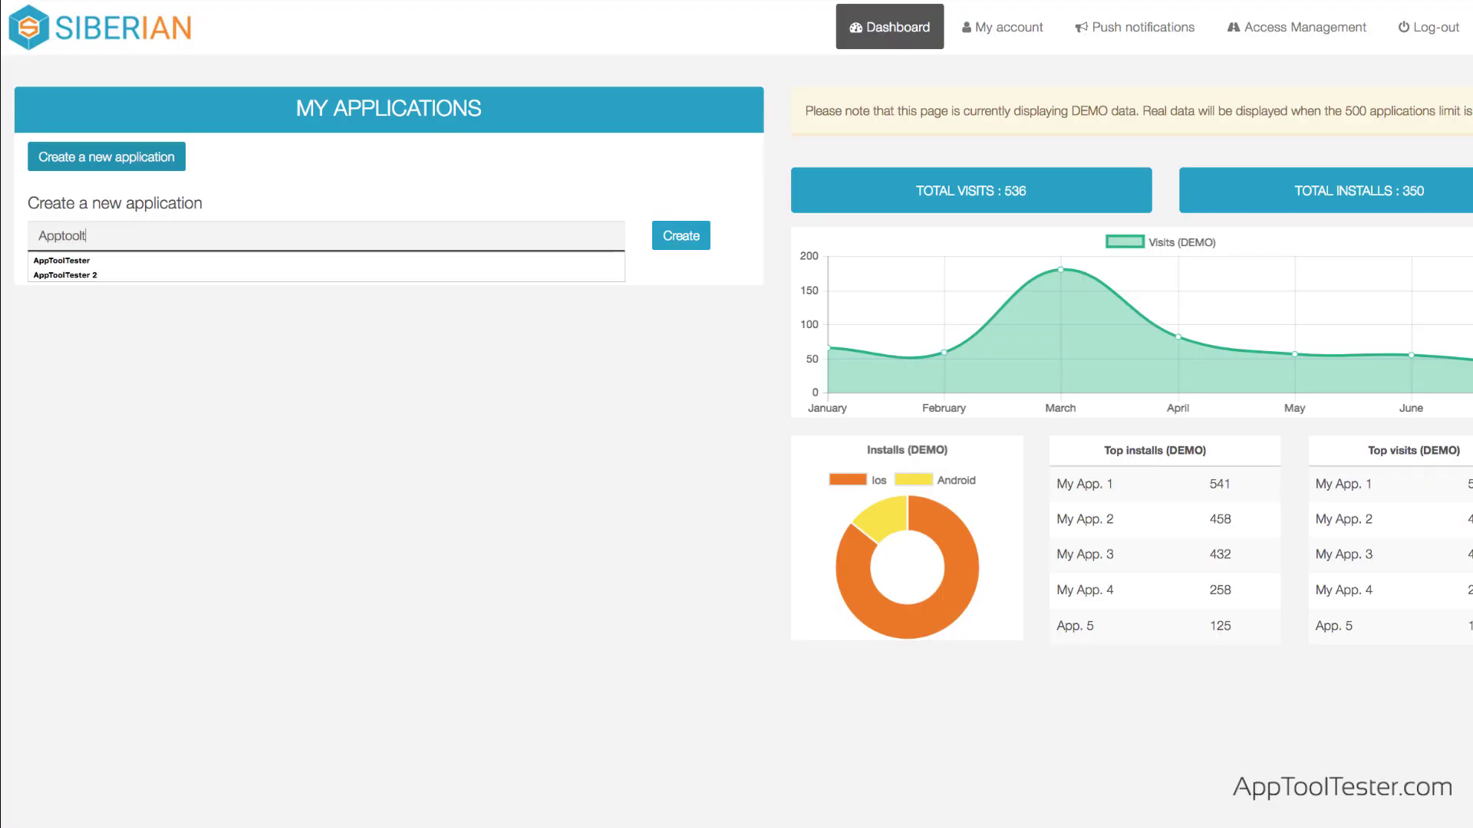
type("ester")
left_click(672, 233)
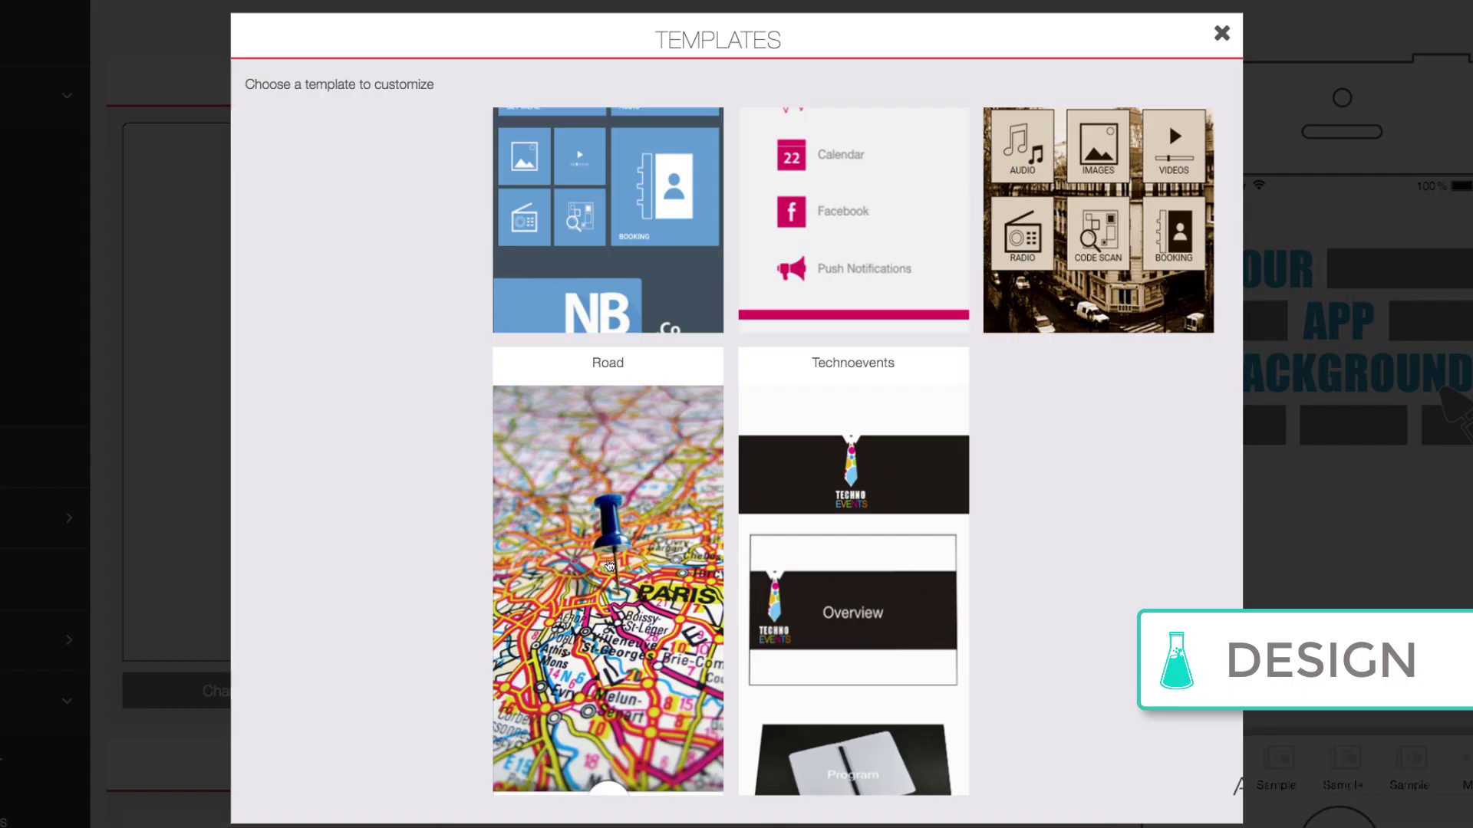
scroll(609, 563, "up", 15)
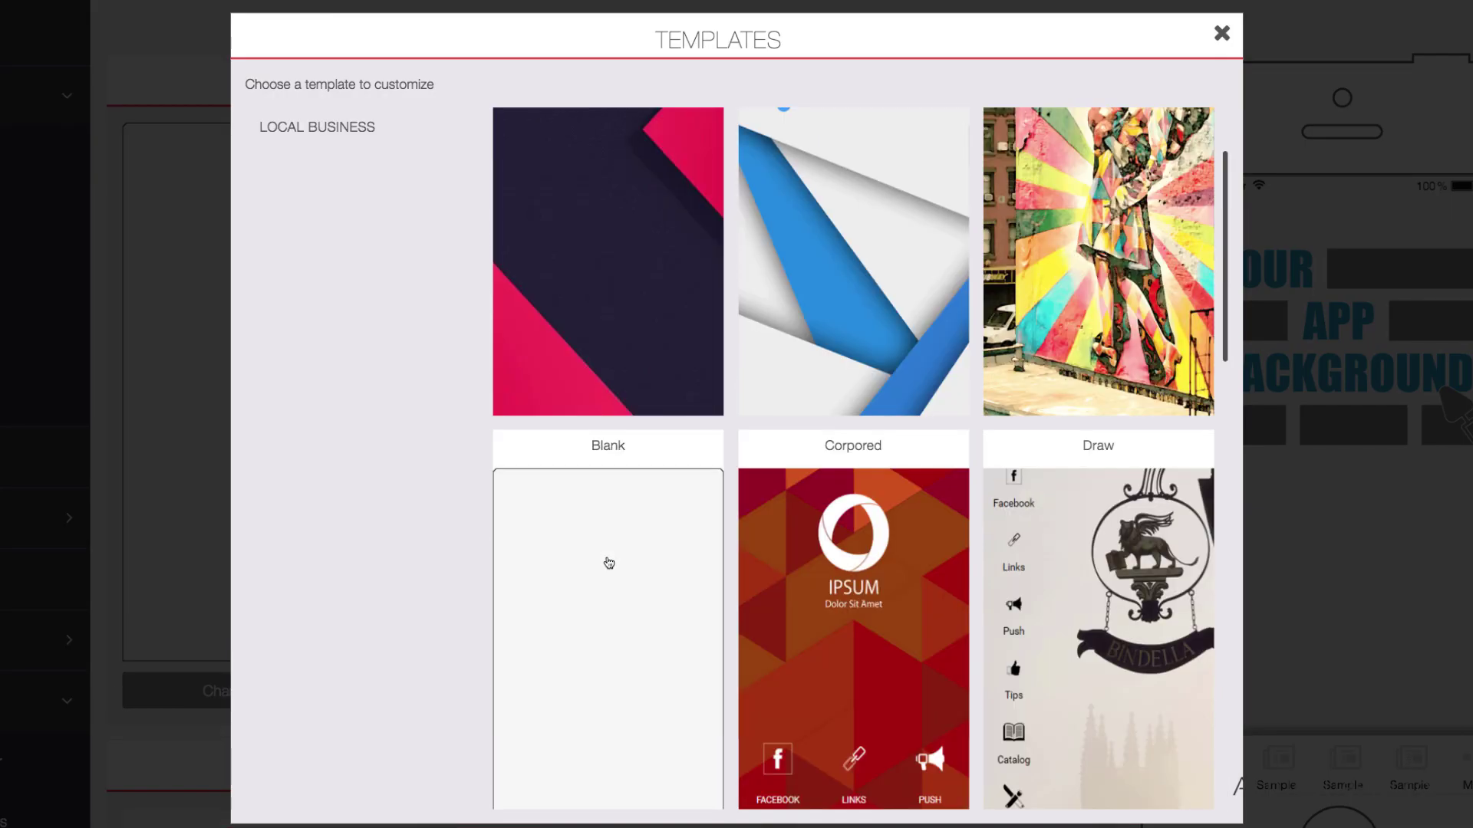
Step: Apply the Red&Co template, confirming it replaces the app's colours and background
scroll(609, 564, "up", 3)
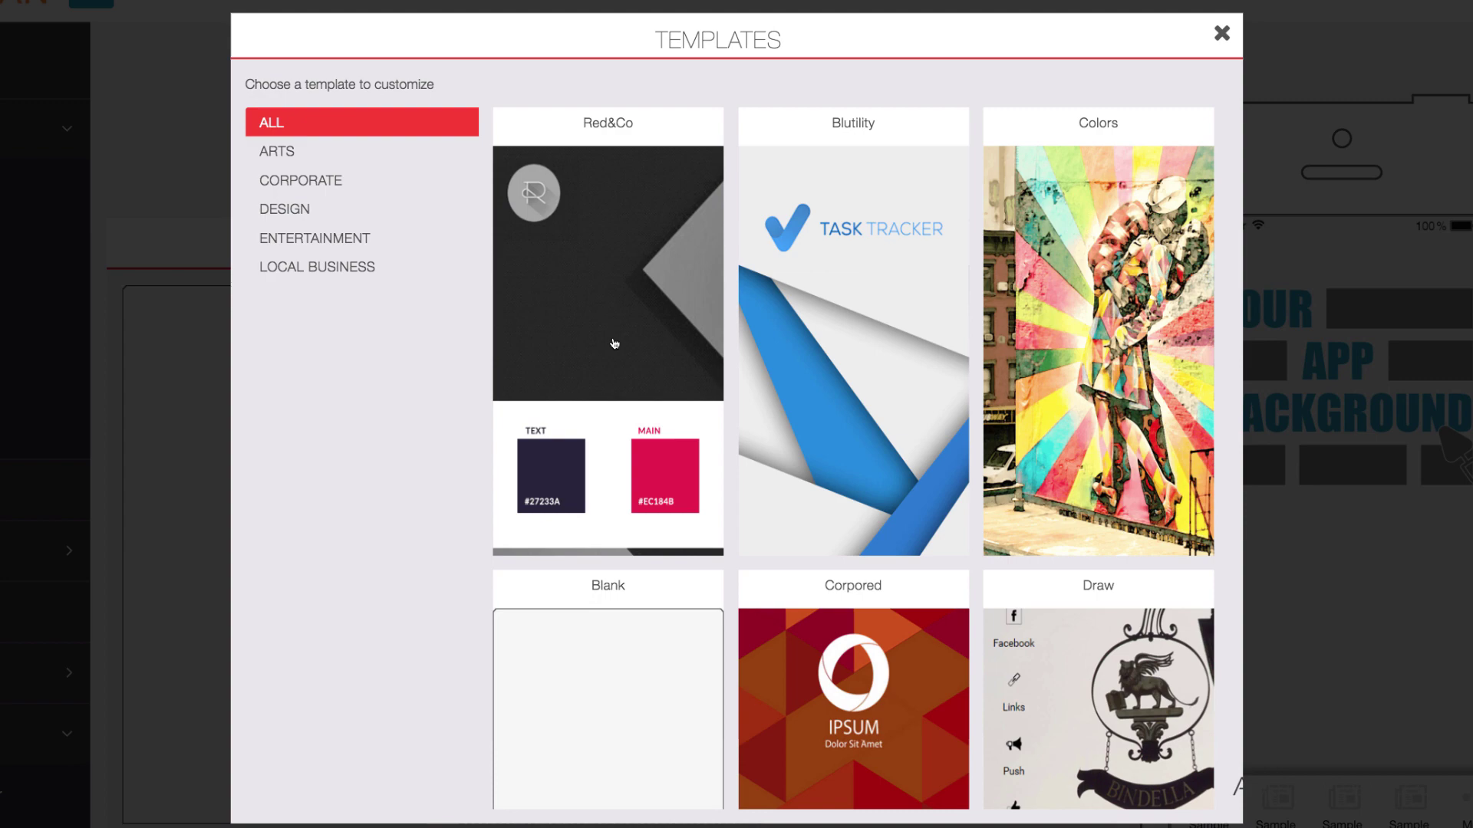
left_click(614, 344)
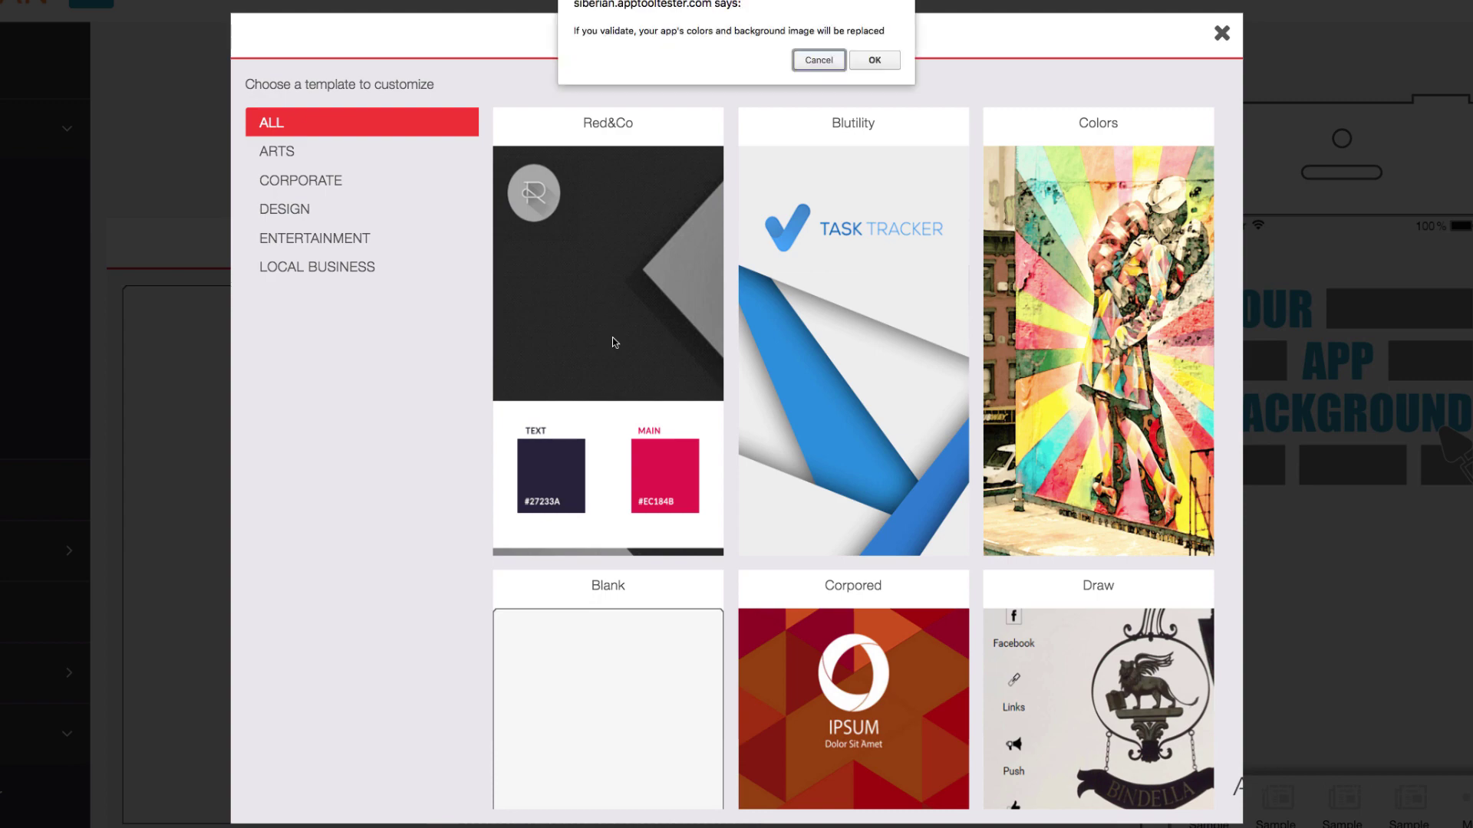
left_click(875, 60)
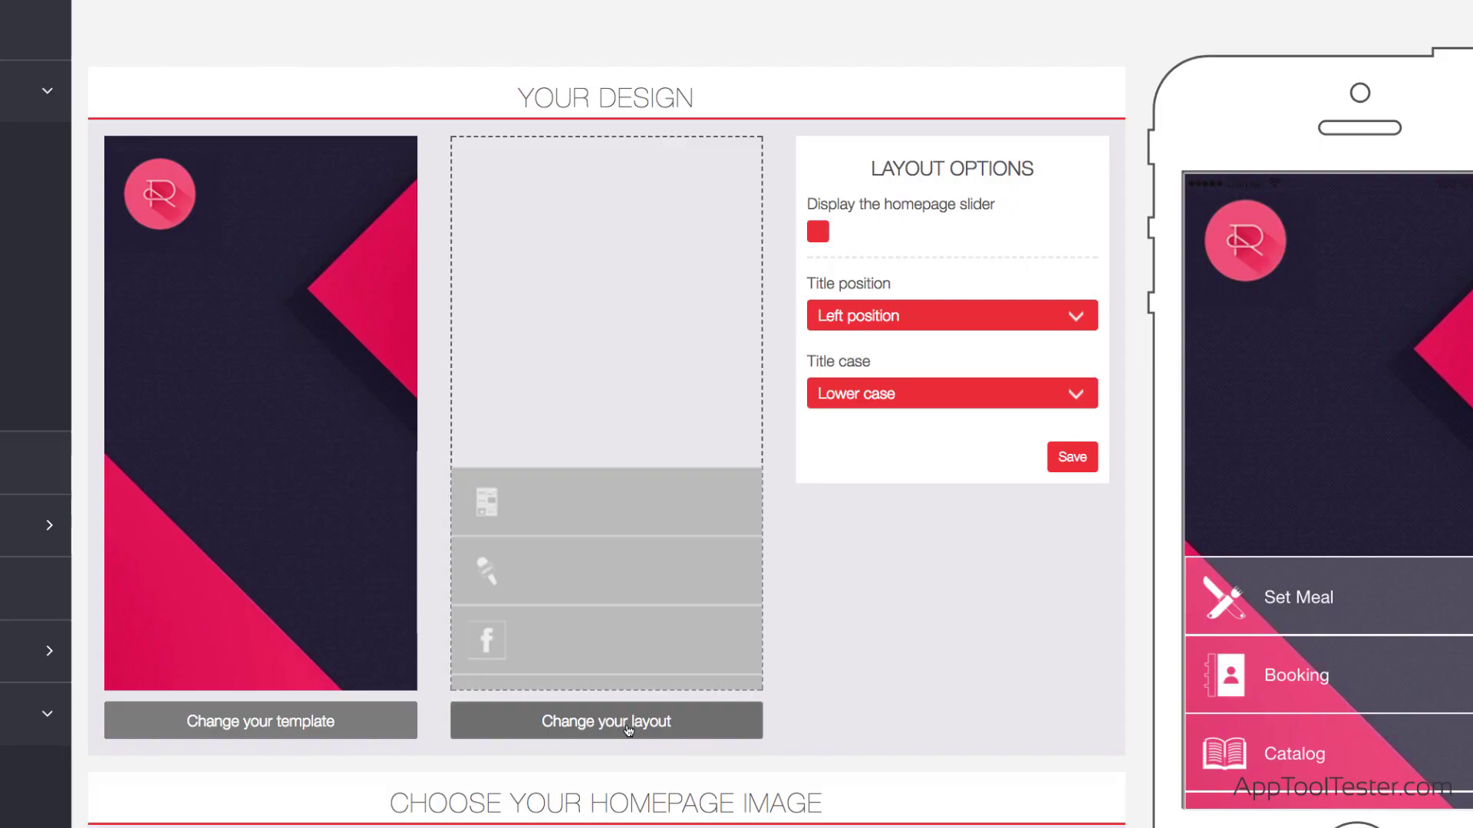
Step: Browse the homepage layouts, then set the header text colour to light lilac
left_click(629, 730)
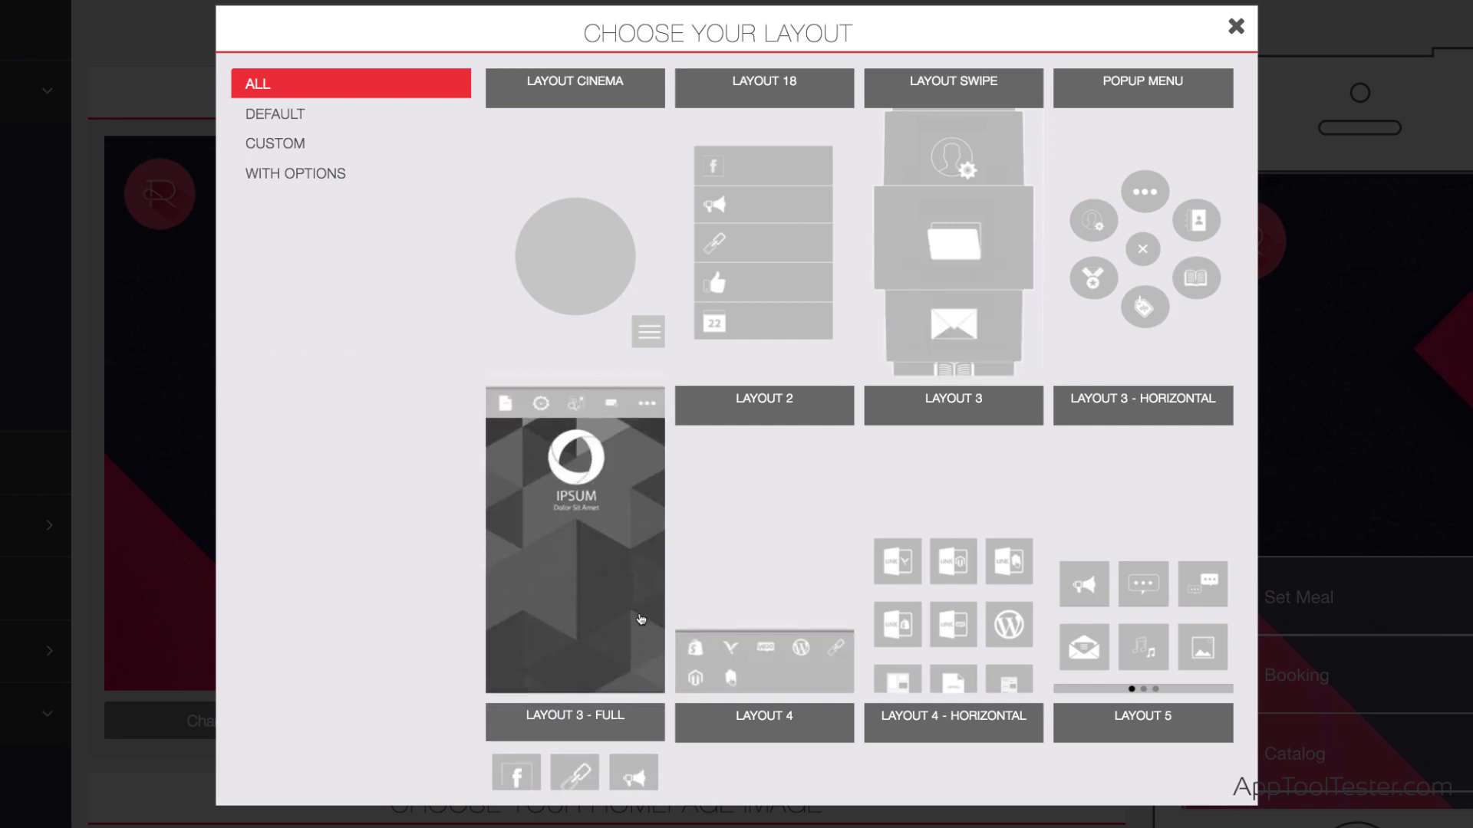
scroll(765, 503, "down", 1)
scroll(765, 502, "down", 6)
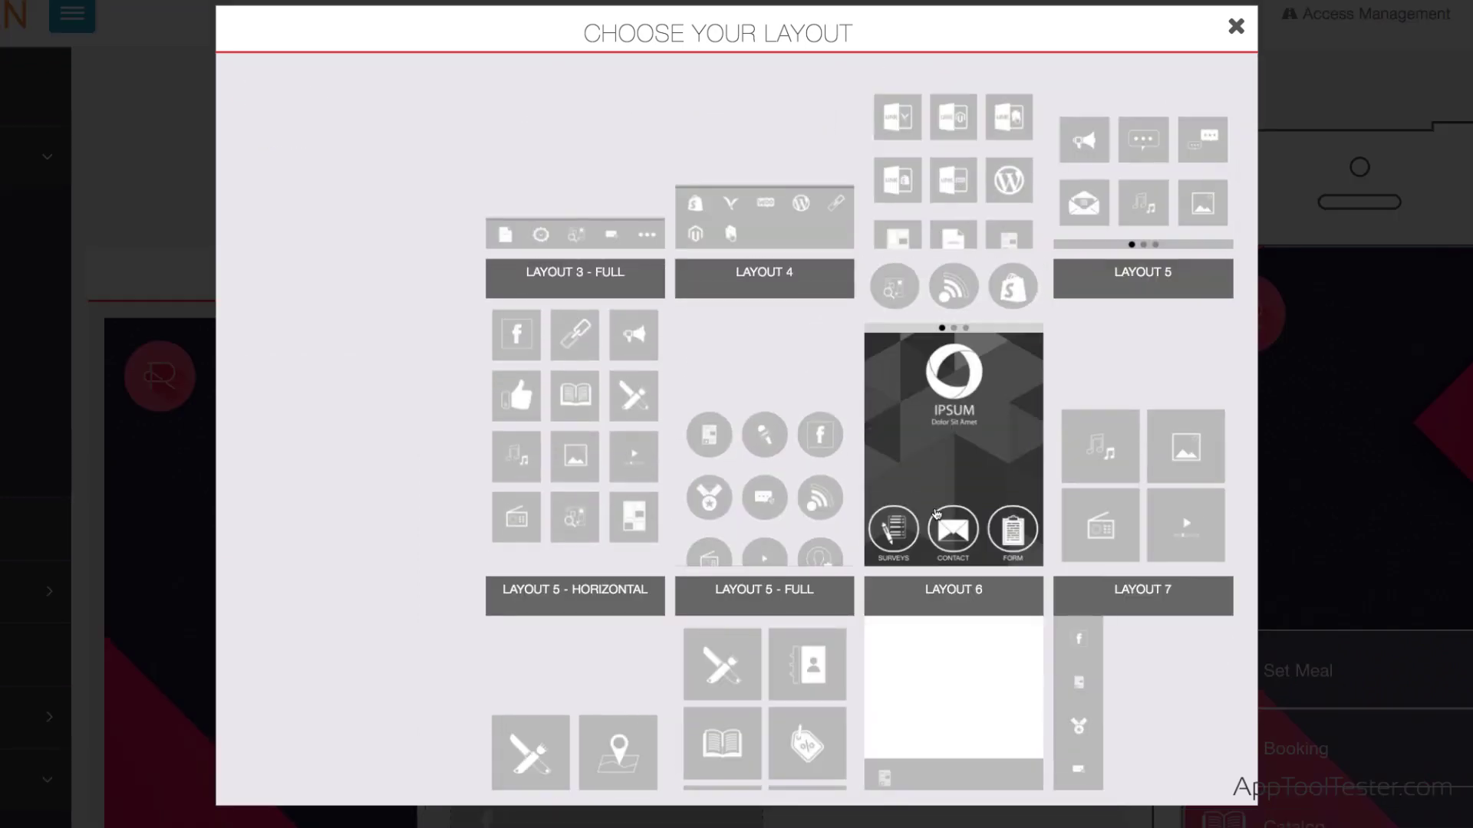
scroll(920, 512, "down", 3)
scroll(741, 518, "down", 13)
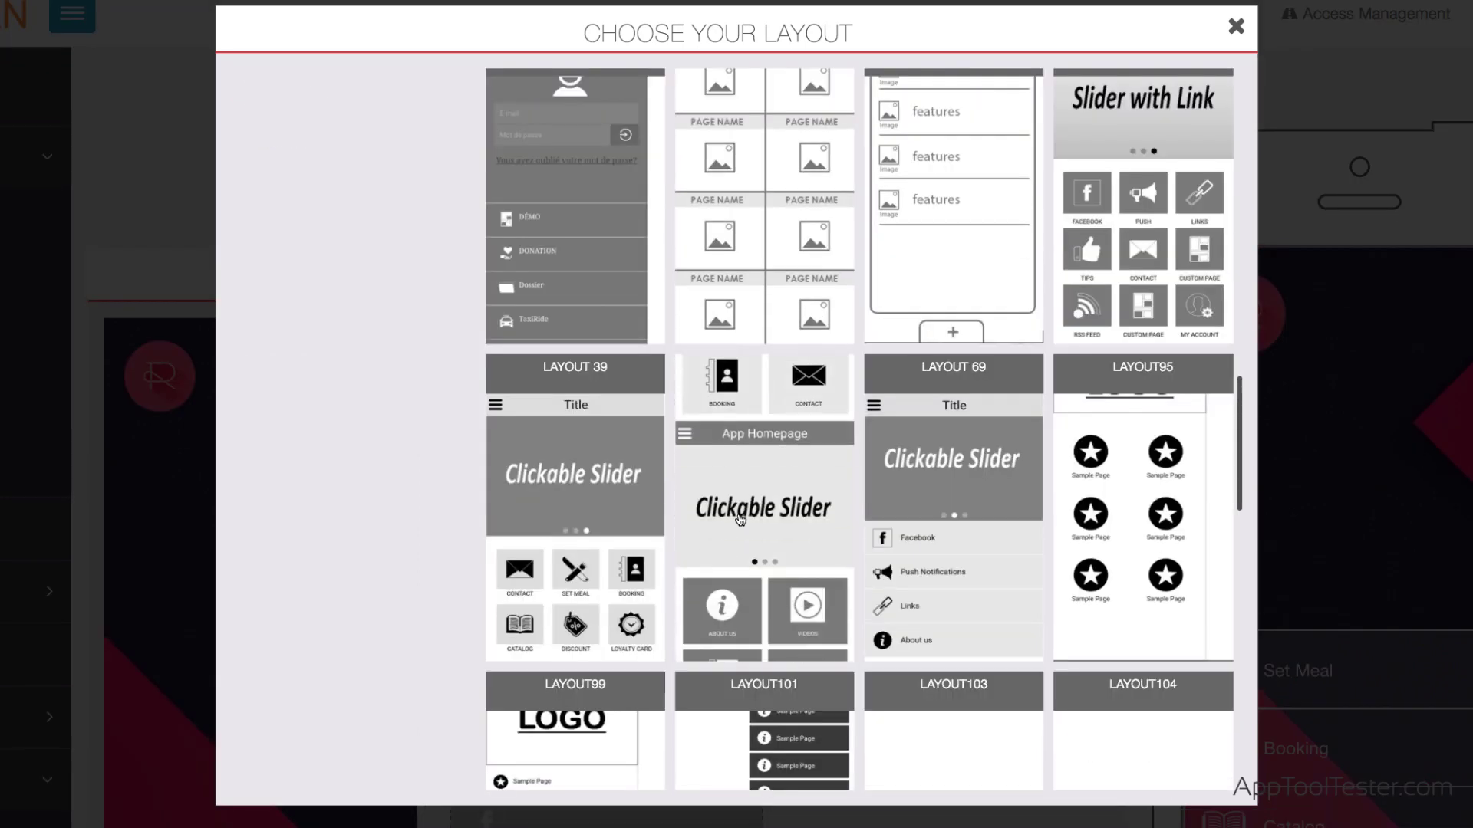
scroll(740, 520, "down", 7)
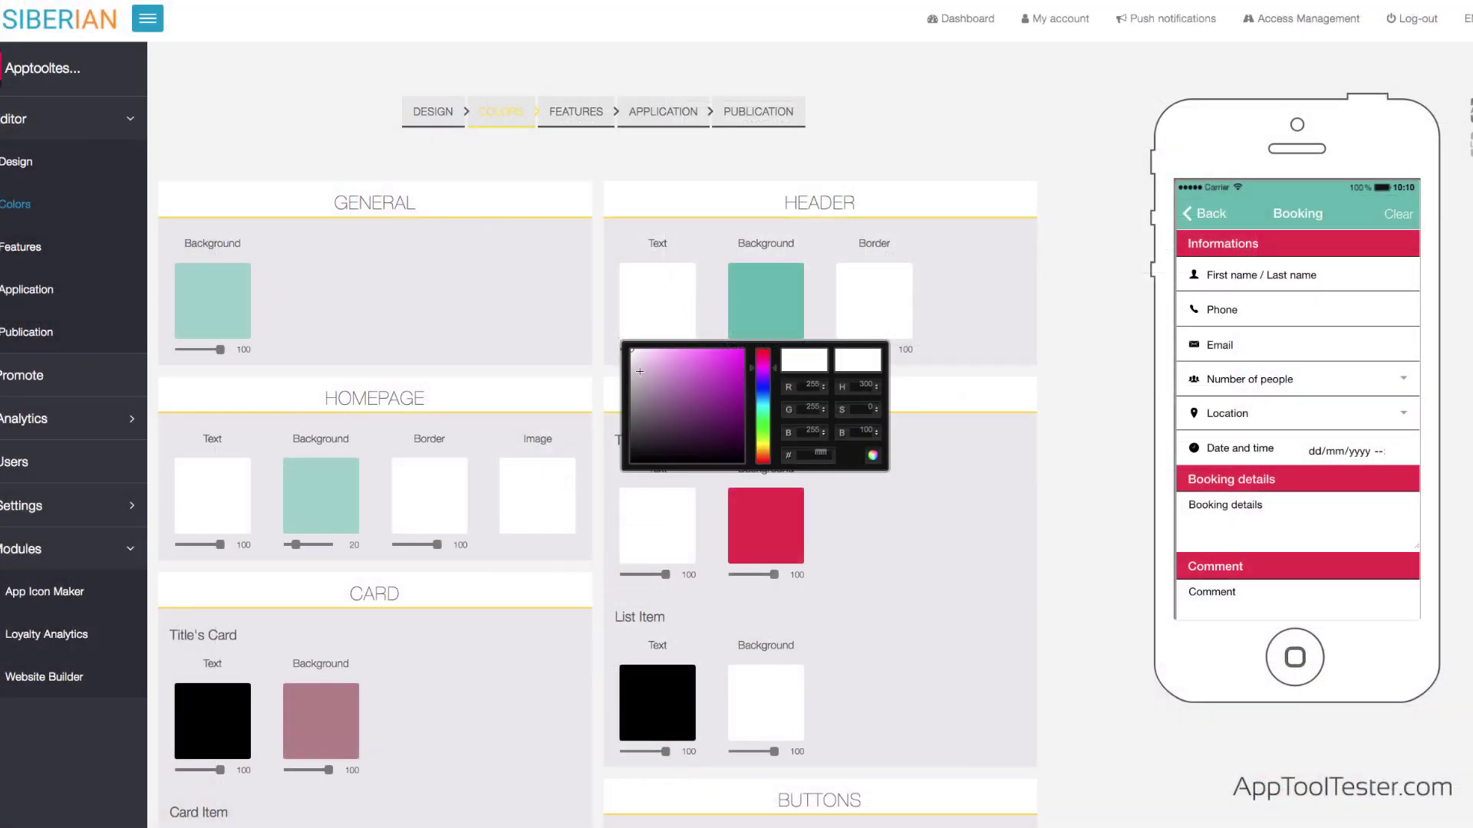
mouse_move(637, 365)
left_mouse_down()
mouse_move(650, 393)
mouse_move(635, 349)
left_mouse_up()
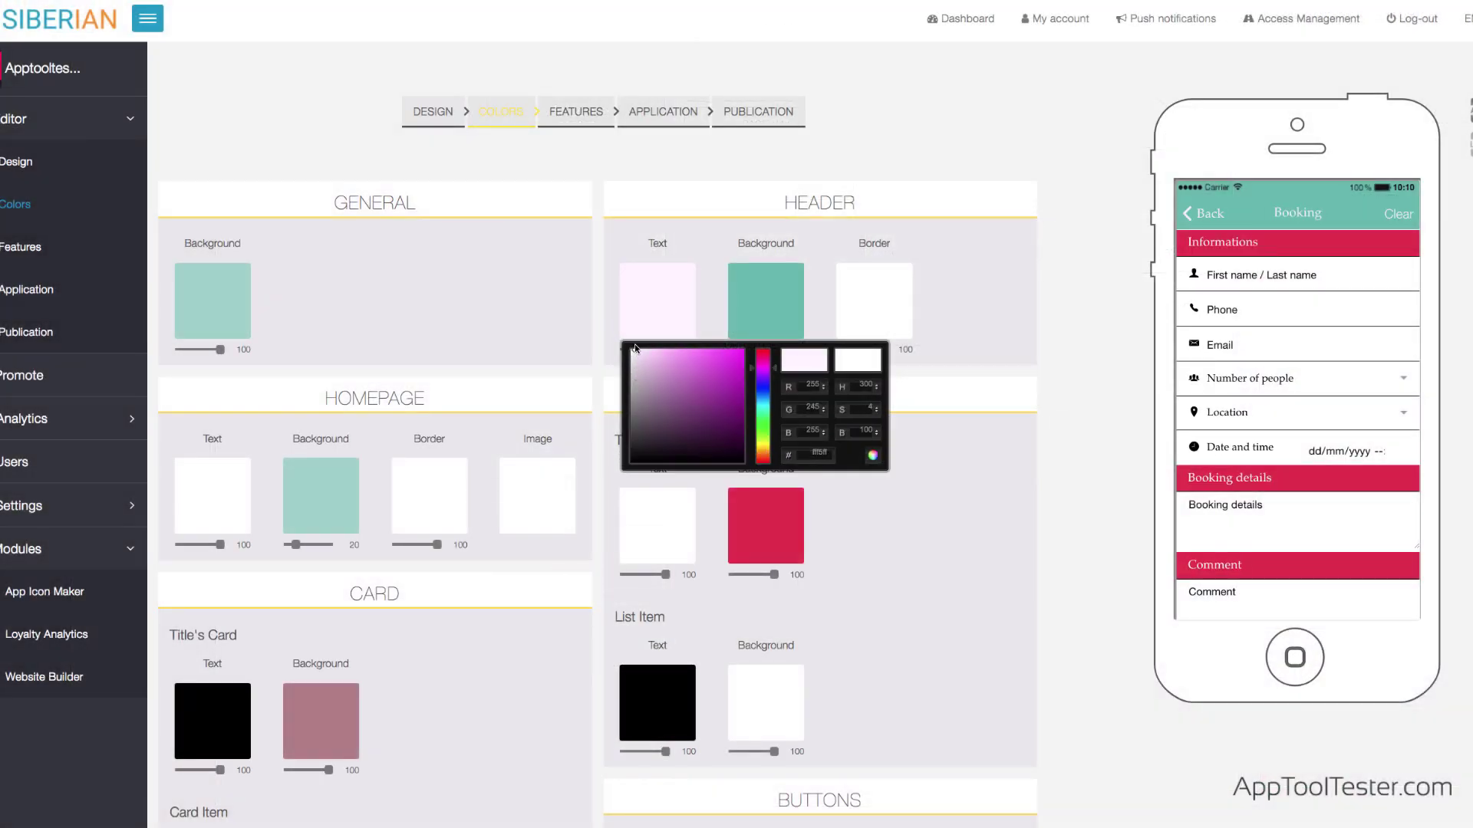
Step: Set the header background to muted teal 7bada7 and review the remaining colour sections
left_click(757, 303)
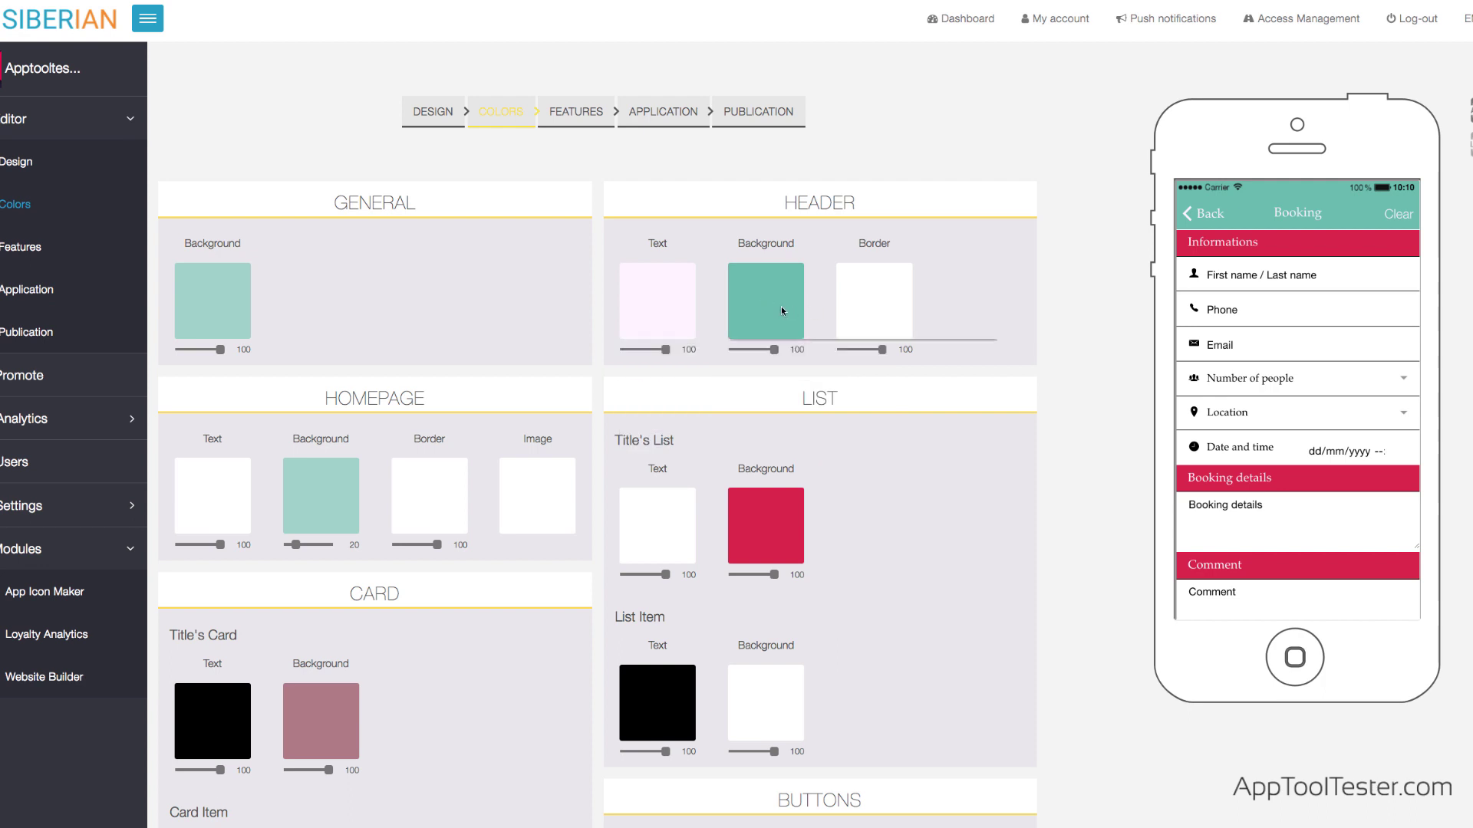
left_click(781, 311)
left_click_drag(790, 380, 771, 386)
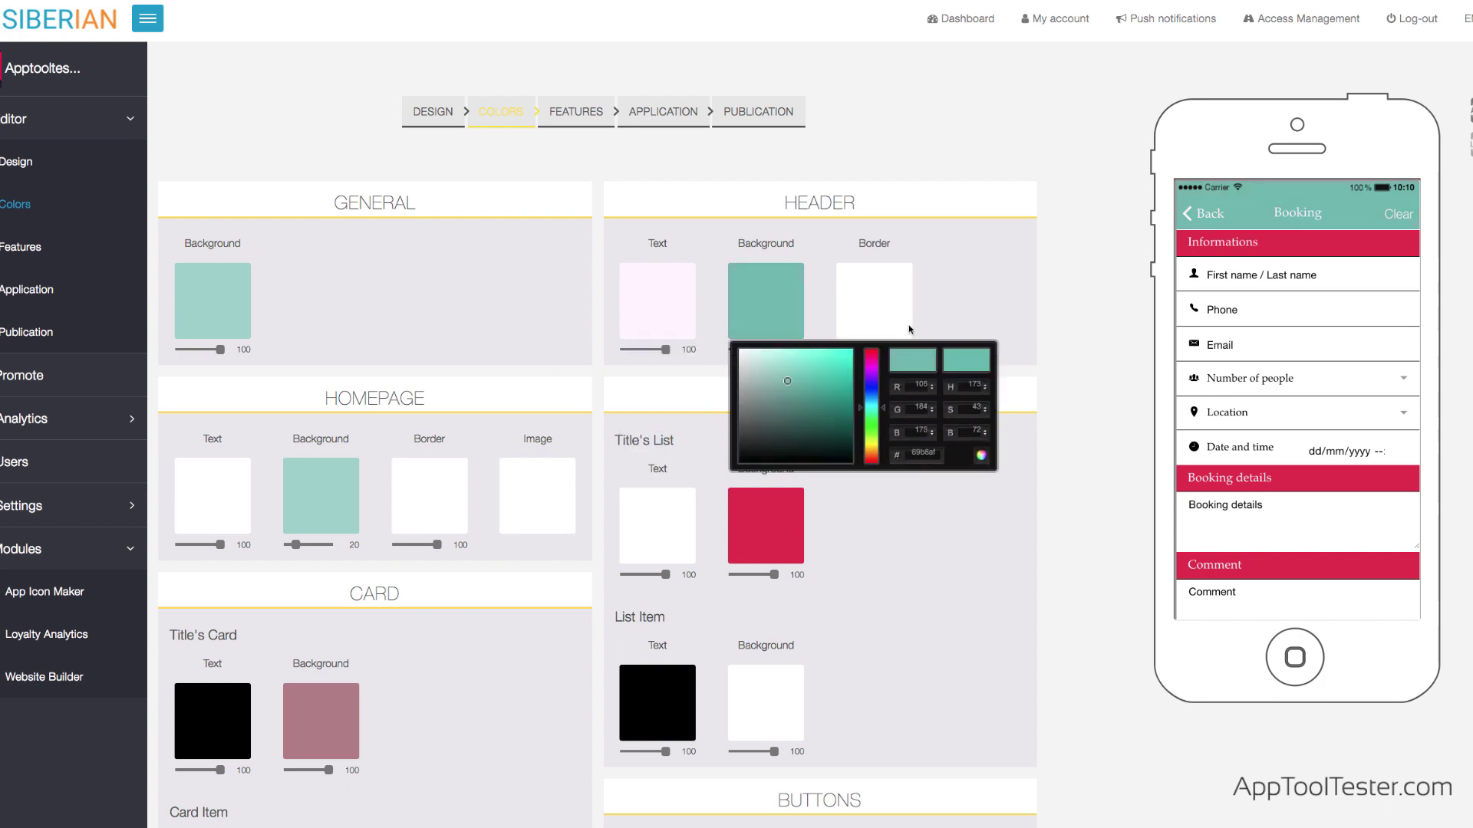
left_click(1061, 281)
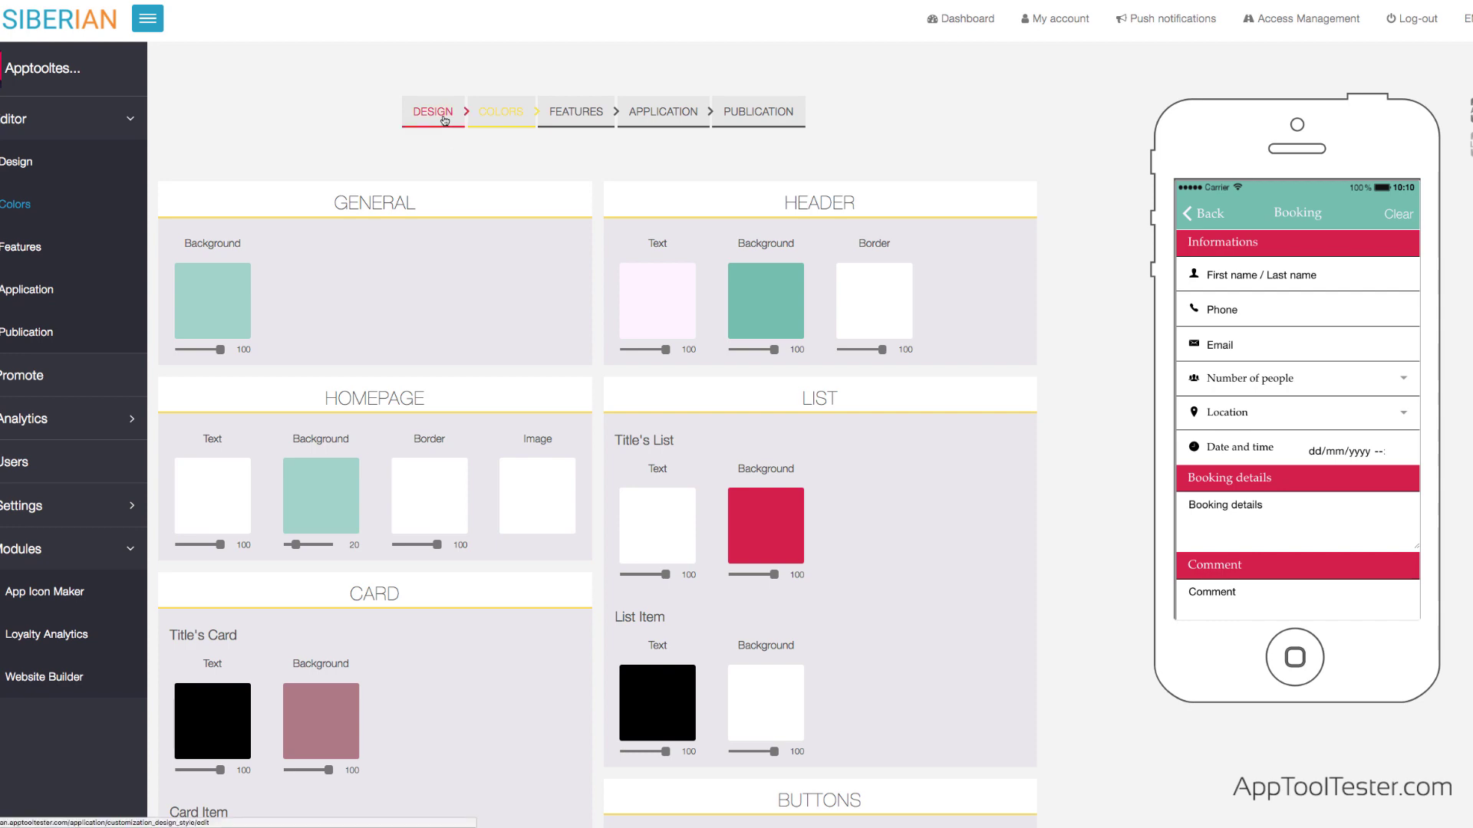
scroll(517, 329, "down", 9)
scroll(518, 342, "down", 20)
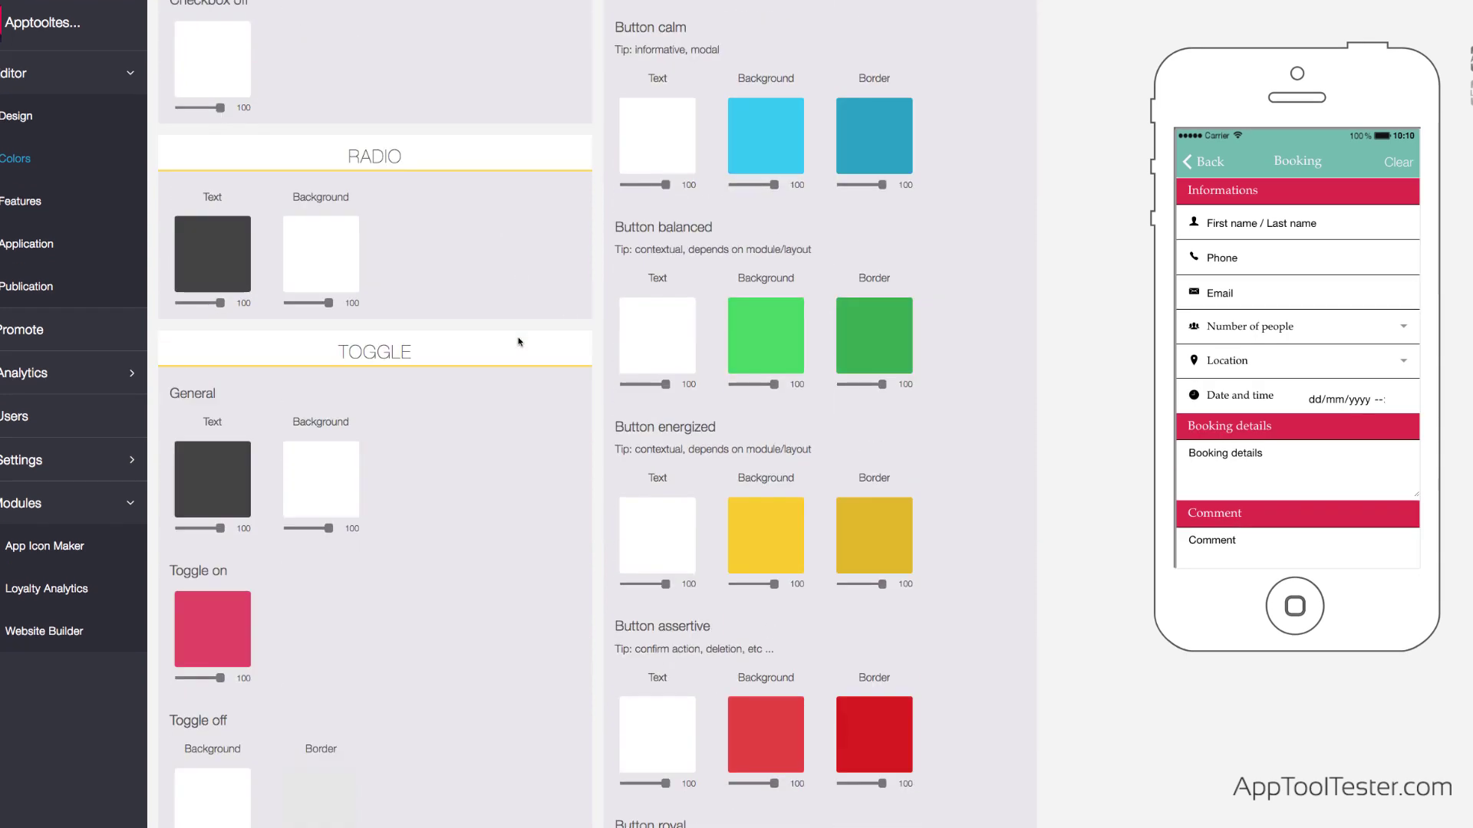
scroll(518, 342, "down", 2)
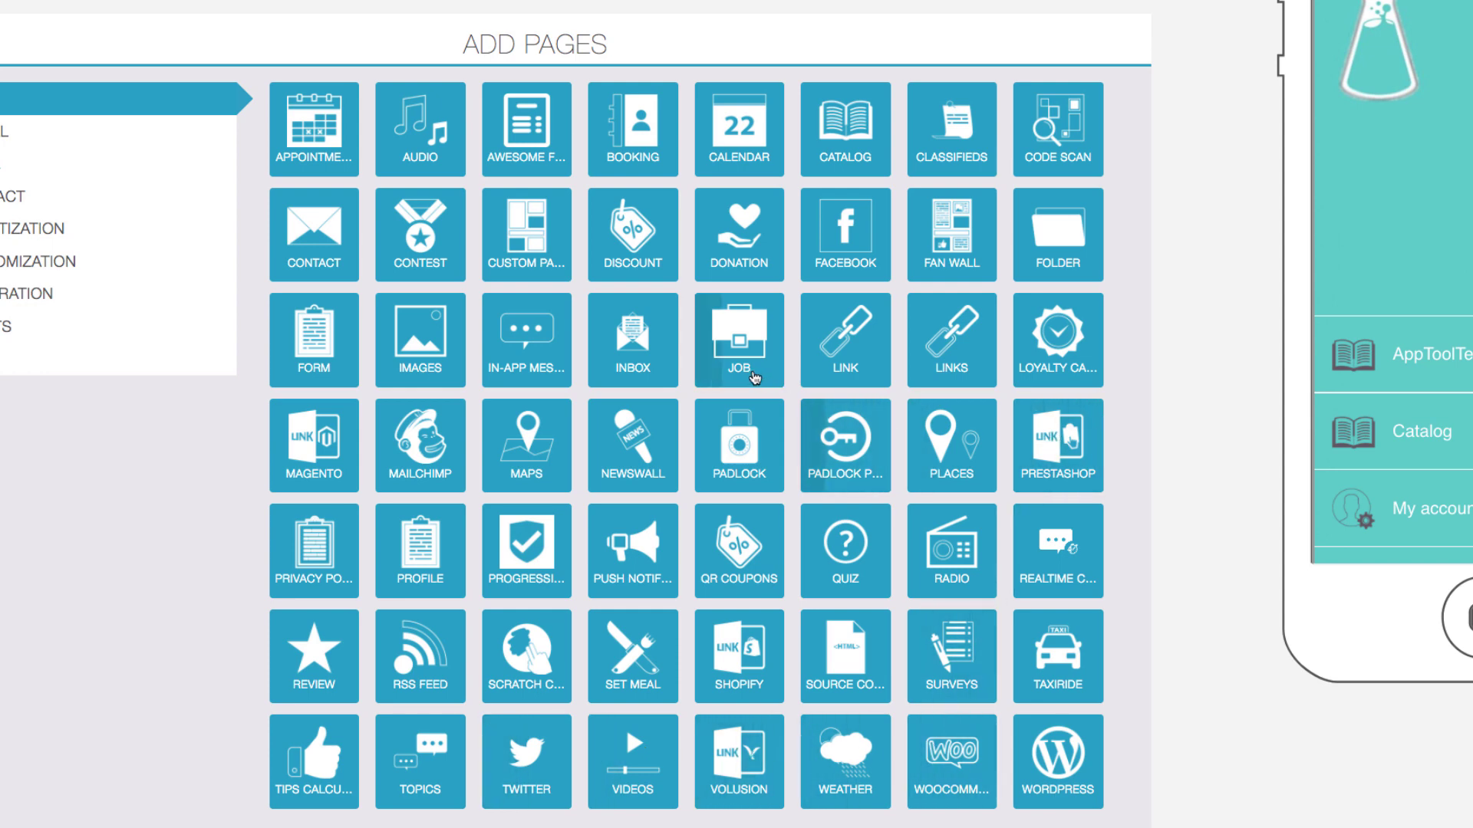
Step: In the AppToolTester Store, turn off Paypal and accept cash and credit card payments
scroll(704, 370, "up", 3)
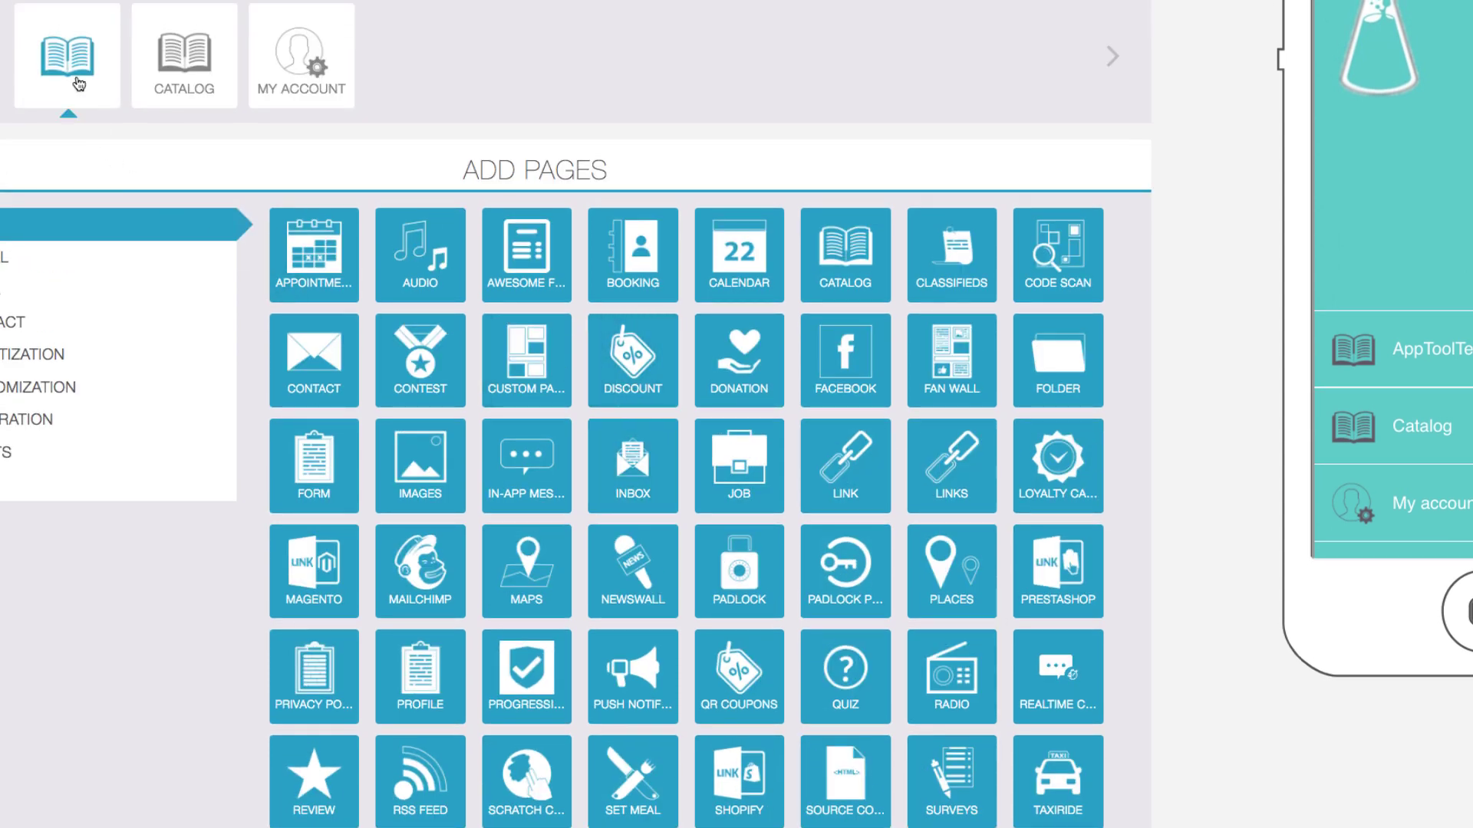
left_click(78, 83)
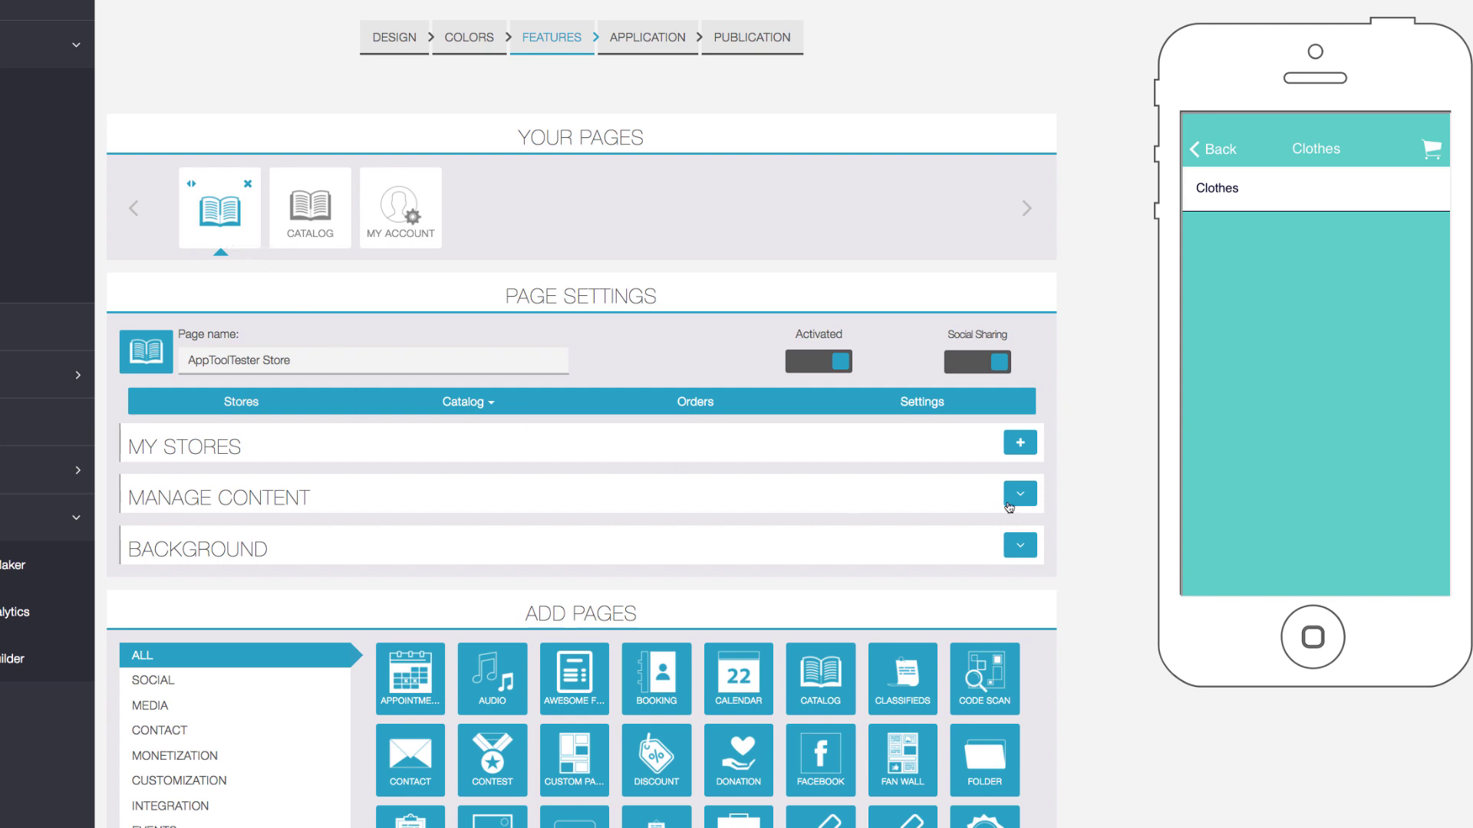
left_click(1011, 506)
left_click(998, 544)
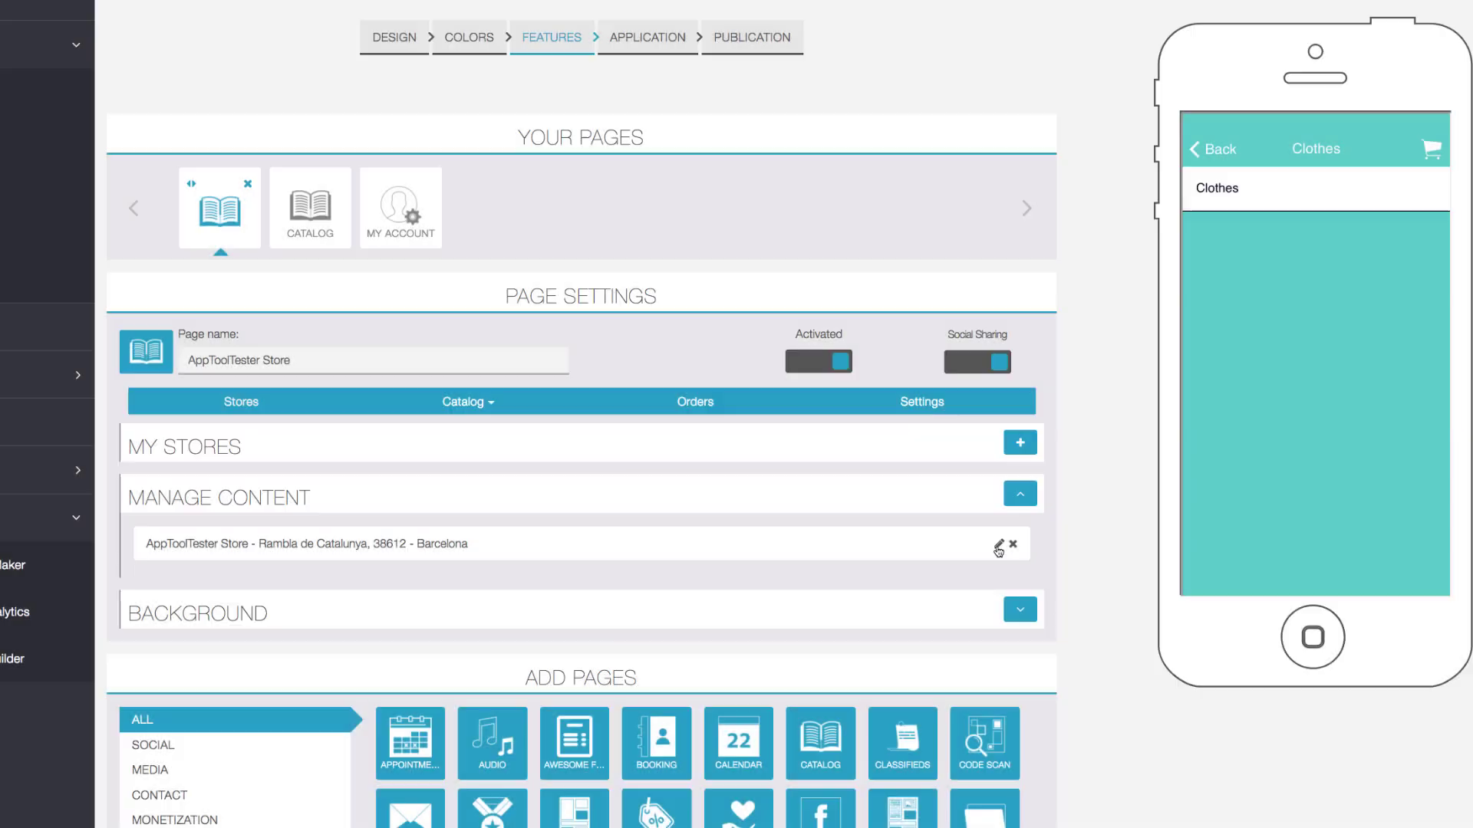
scroll(942, 550, "down", 10)
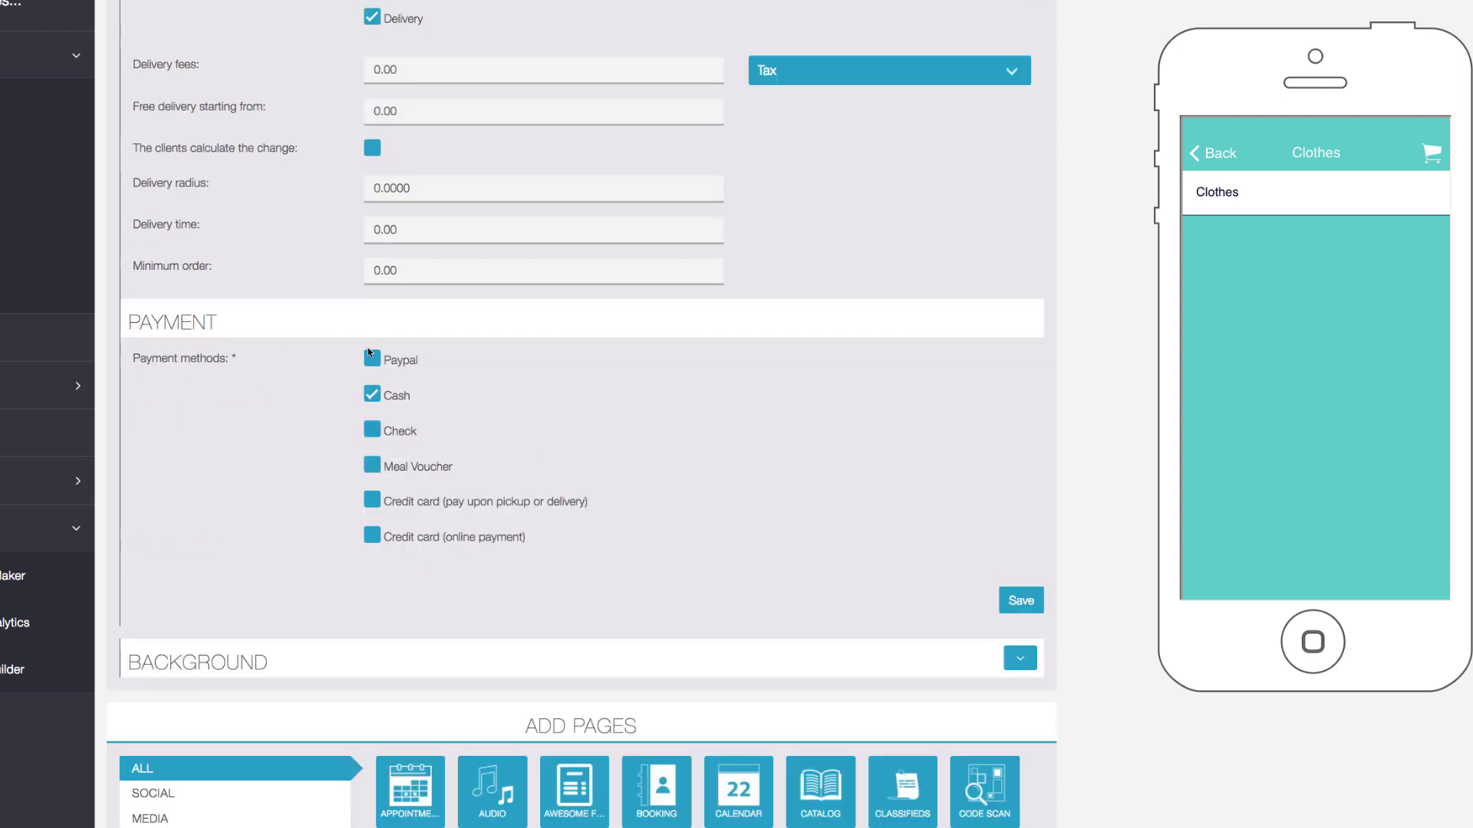
left_click(371, 359)
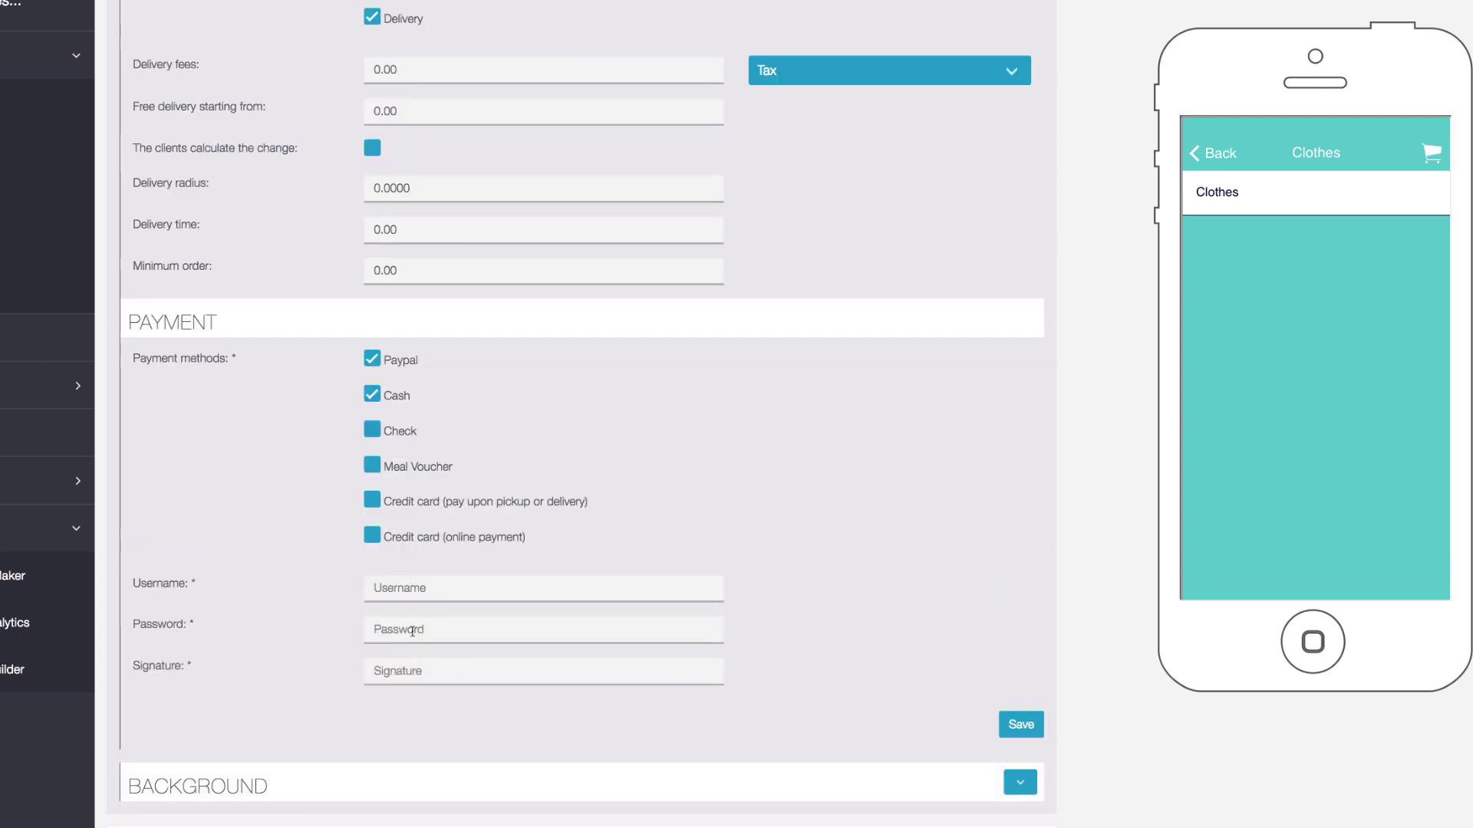
left_click(371, 358)
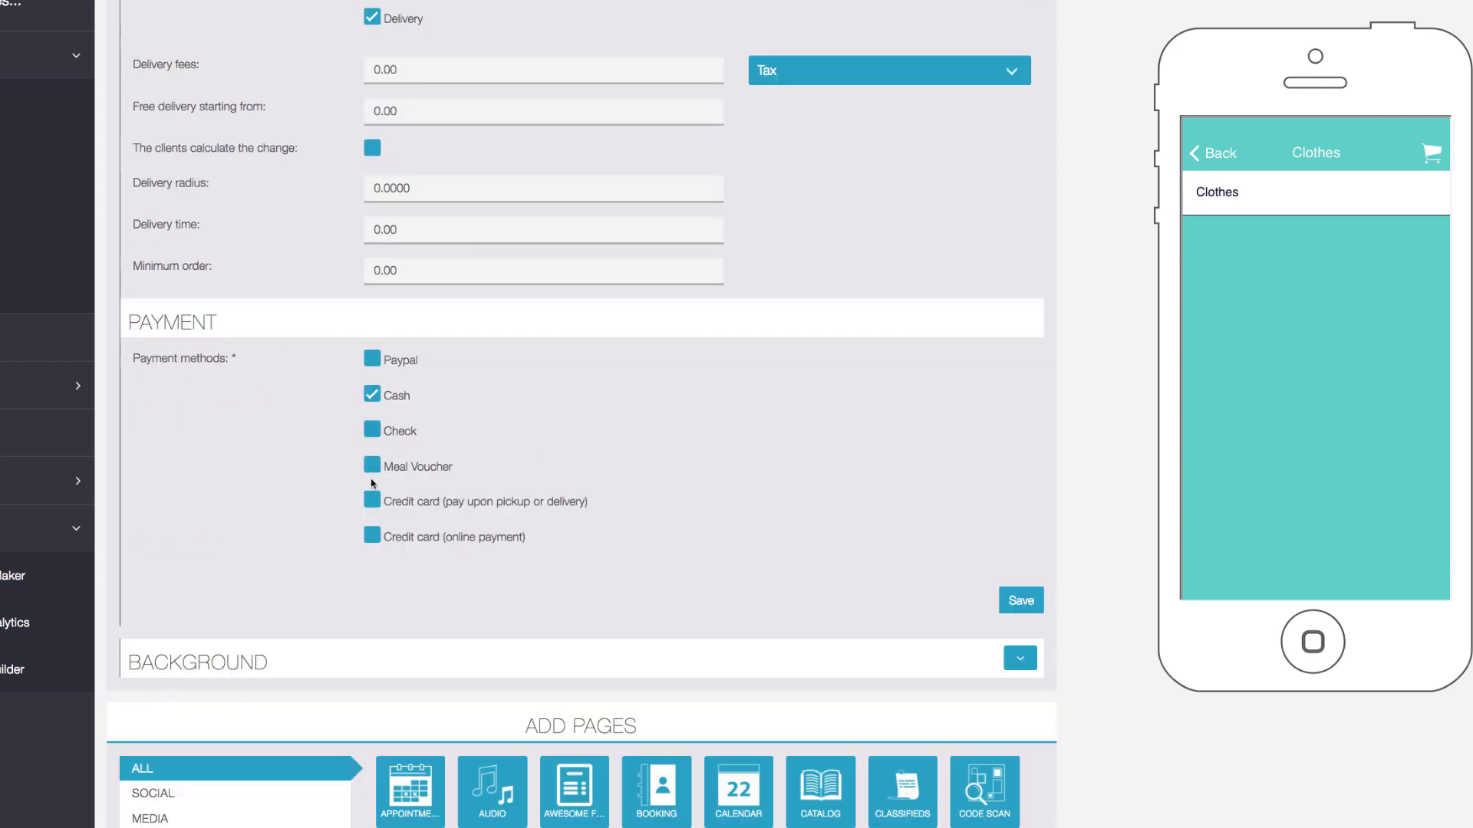
left_click(372, 537)
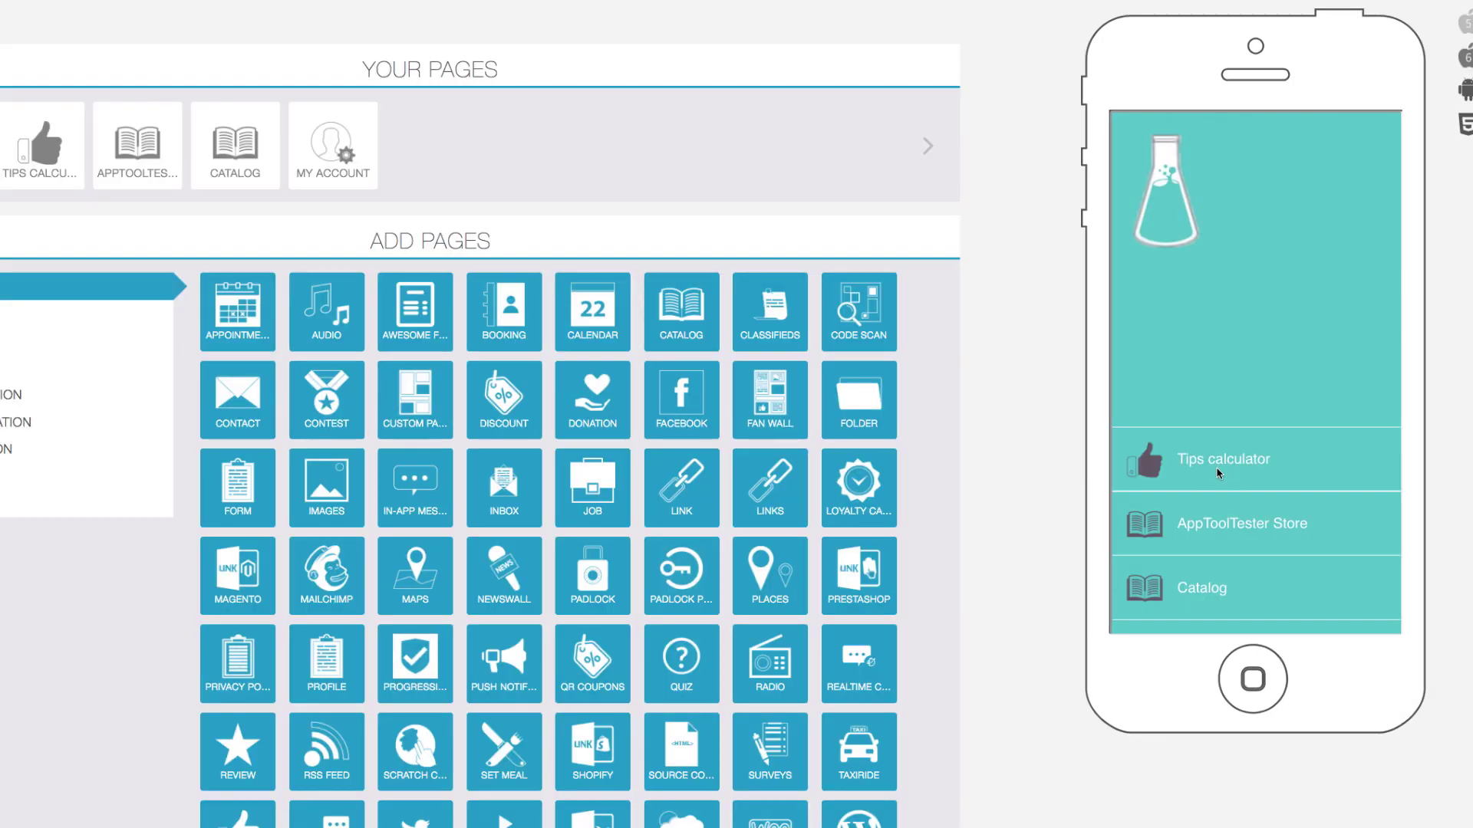
Step: Run the tips calculator with a 430 bill, 12% tip and 6 people
left_click(1216, 458)
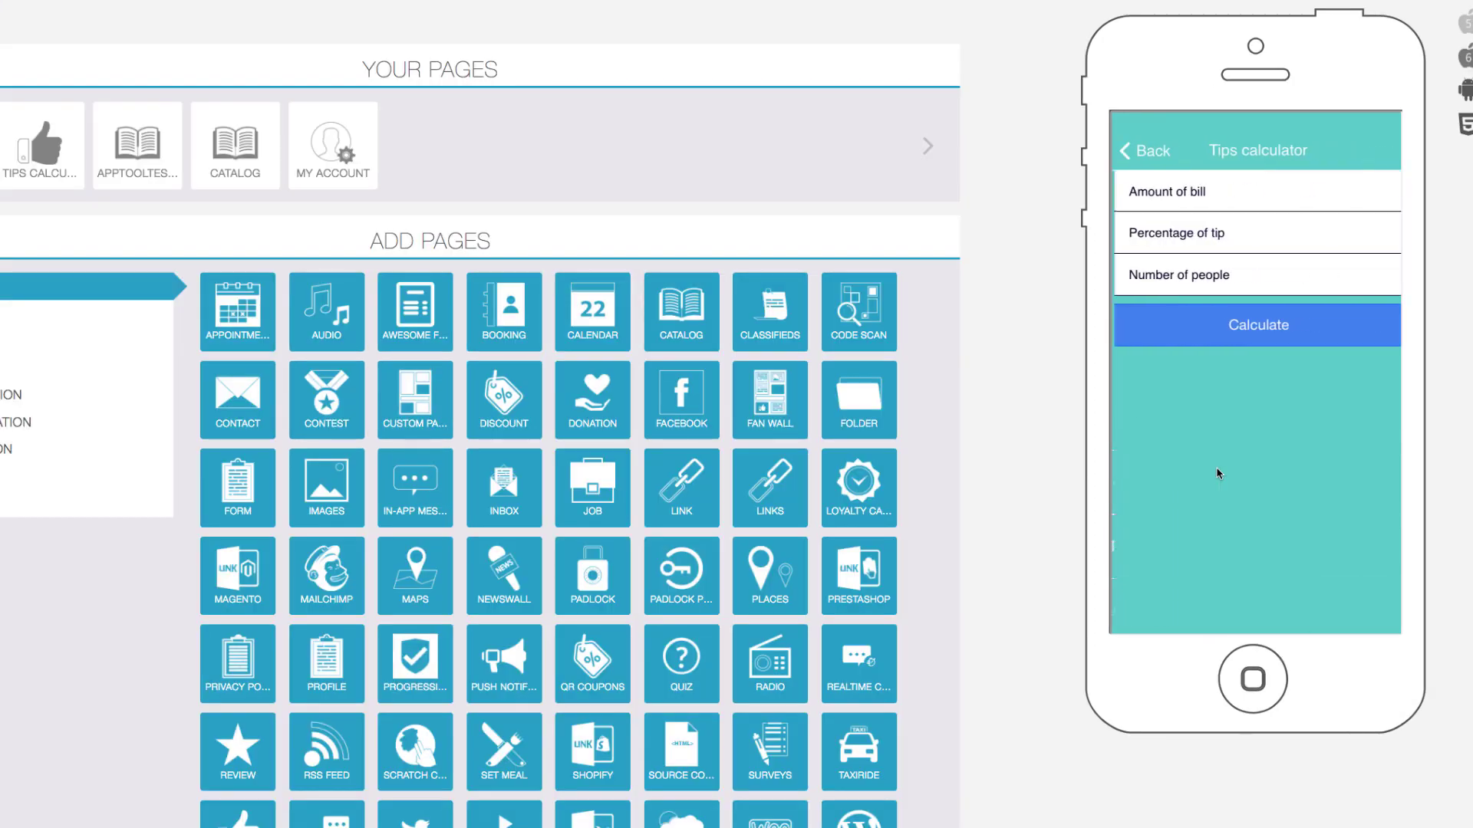
left_click(1258, 196)
type("430")
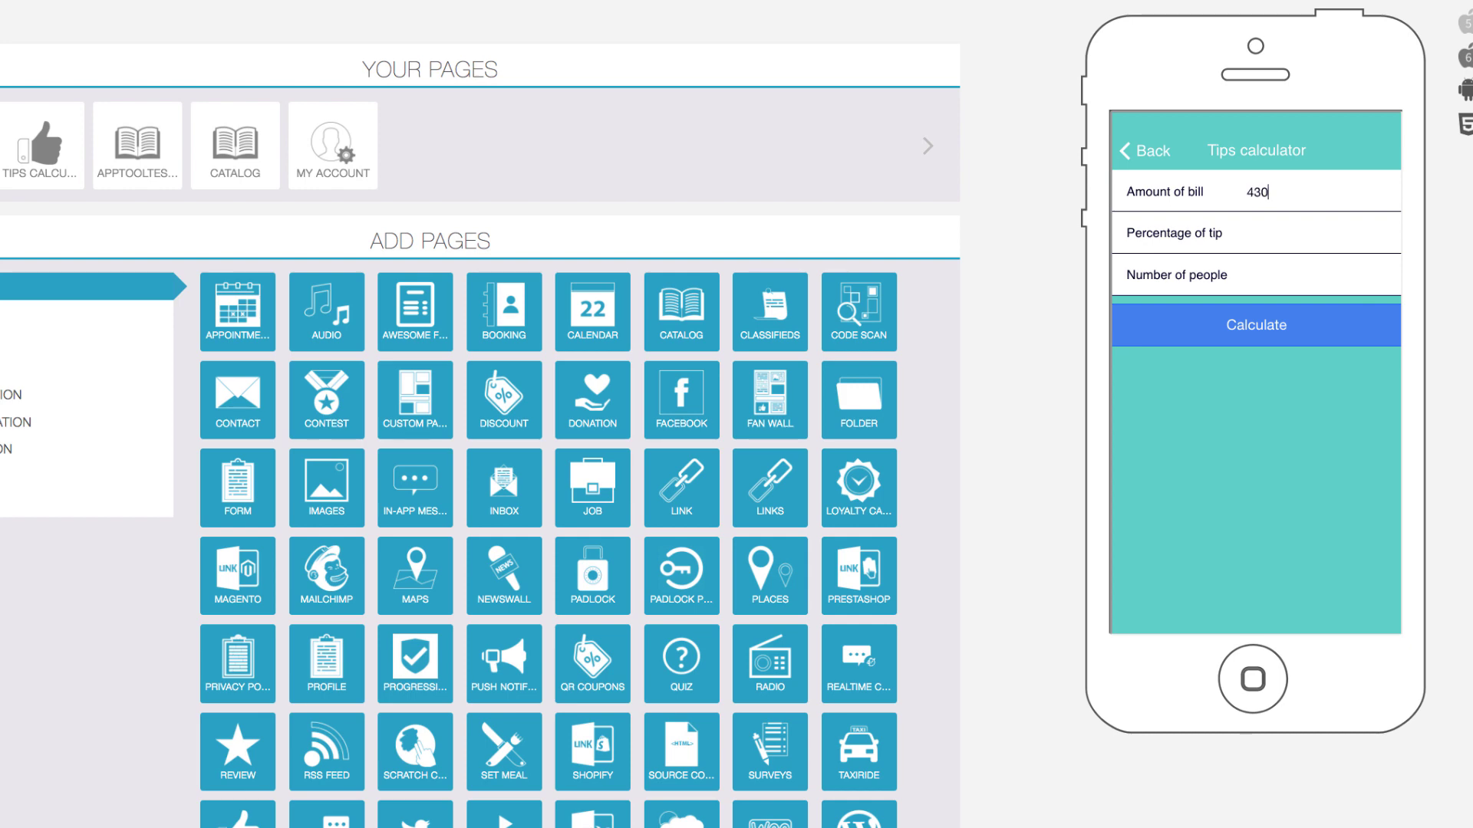
left_click(1268, 230)
type("12")
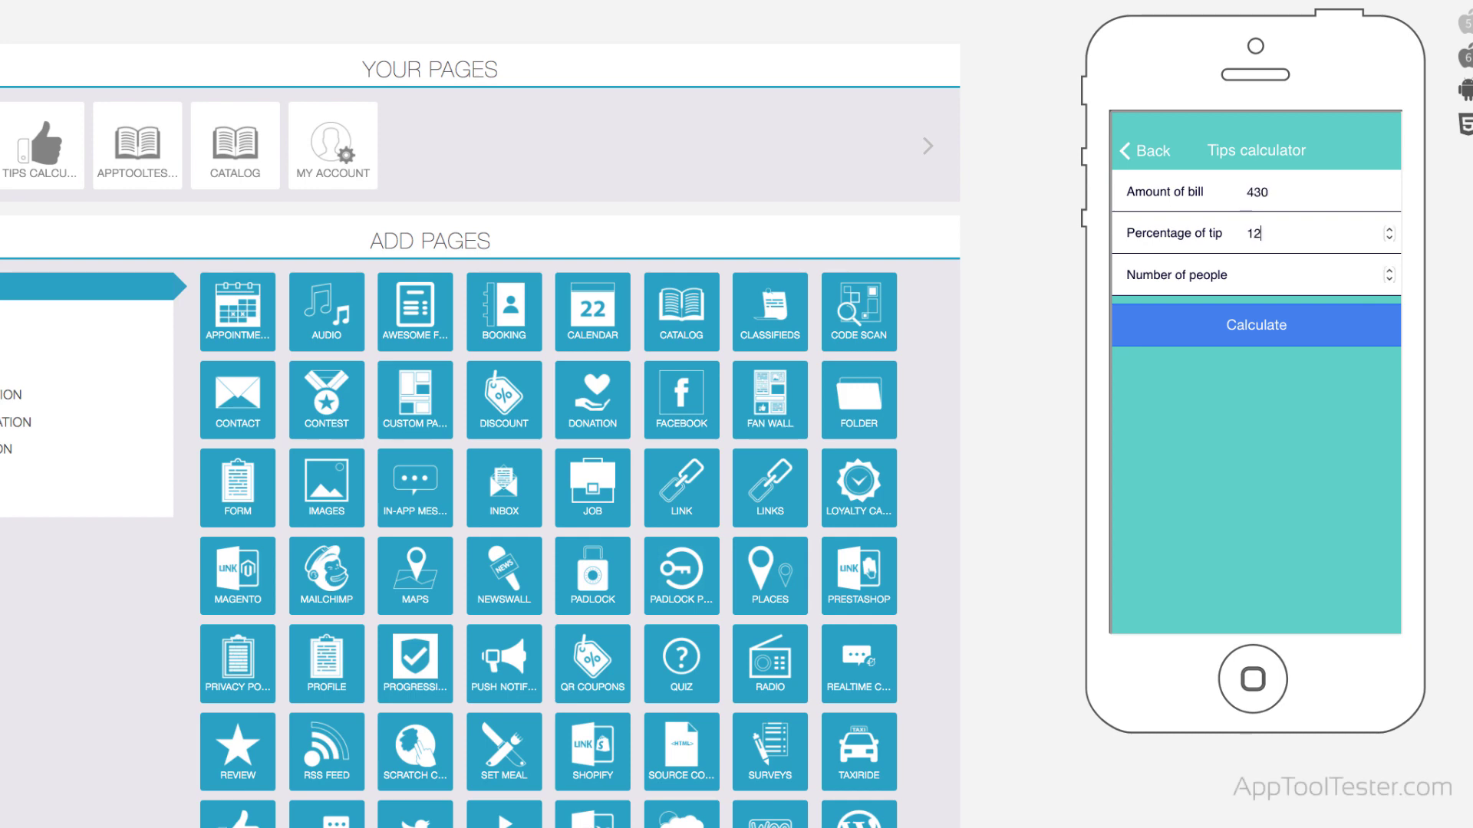
left_click(1267, 277)
type("6")
left_click(1263, 328)
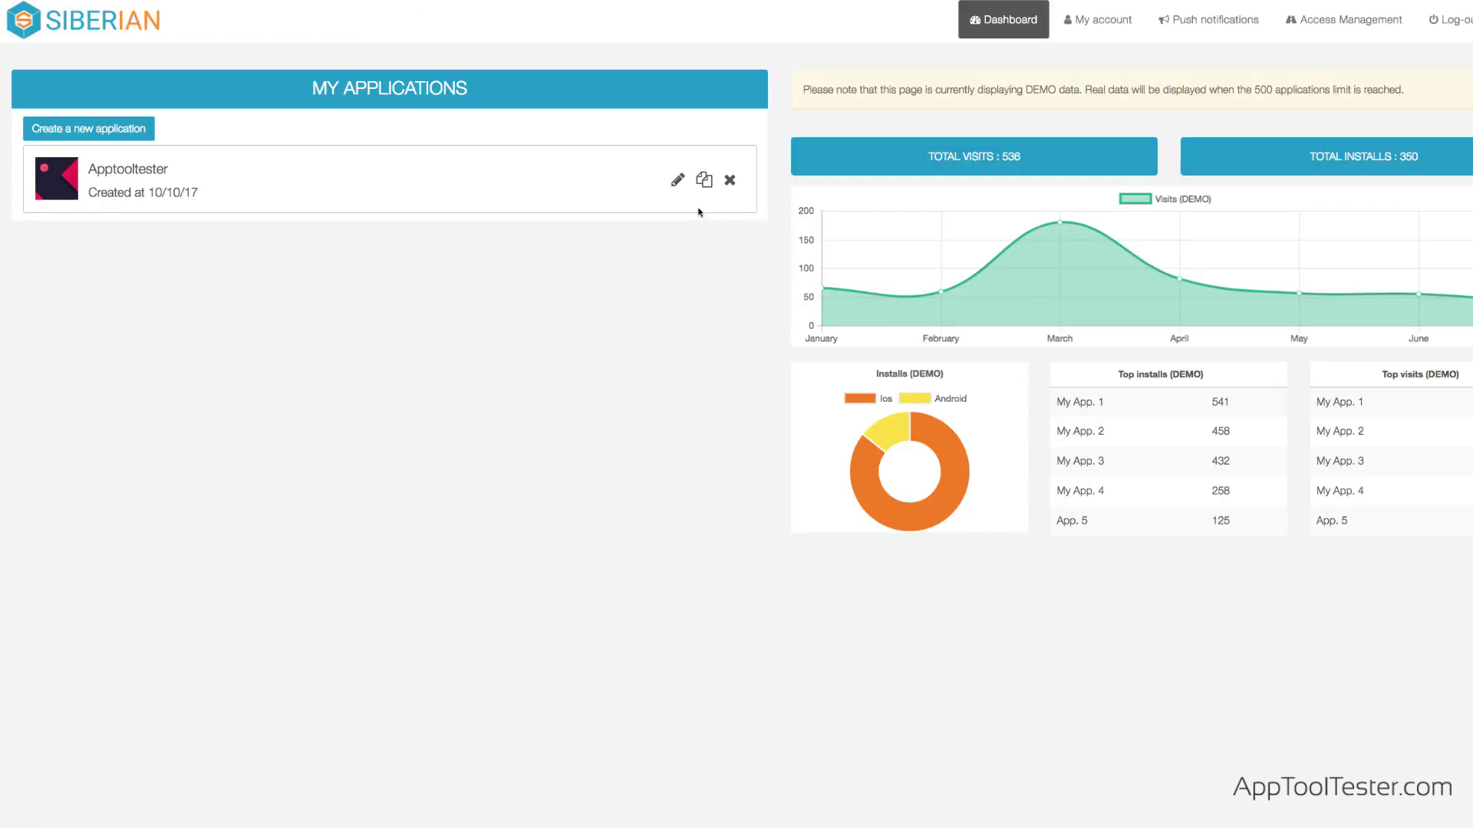
Step: Add an app user with first and last name, visible in ranking and allowed Locker access
left_click(677, 180)
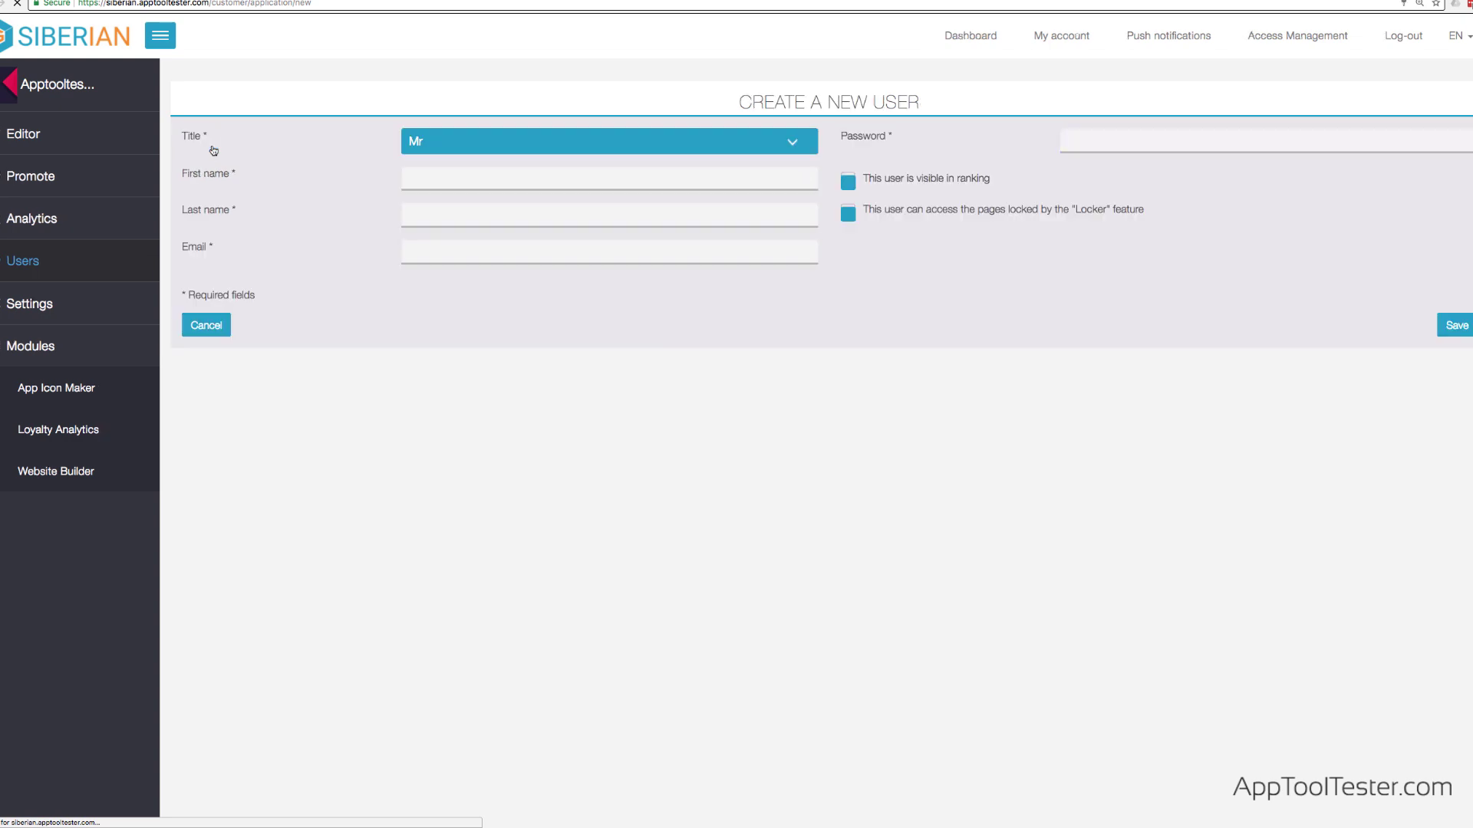
type("Robert")
key("Tab")
type("Brandl")
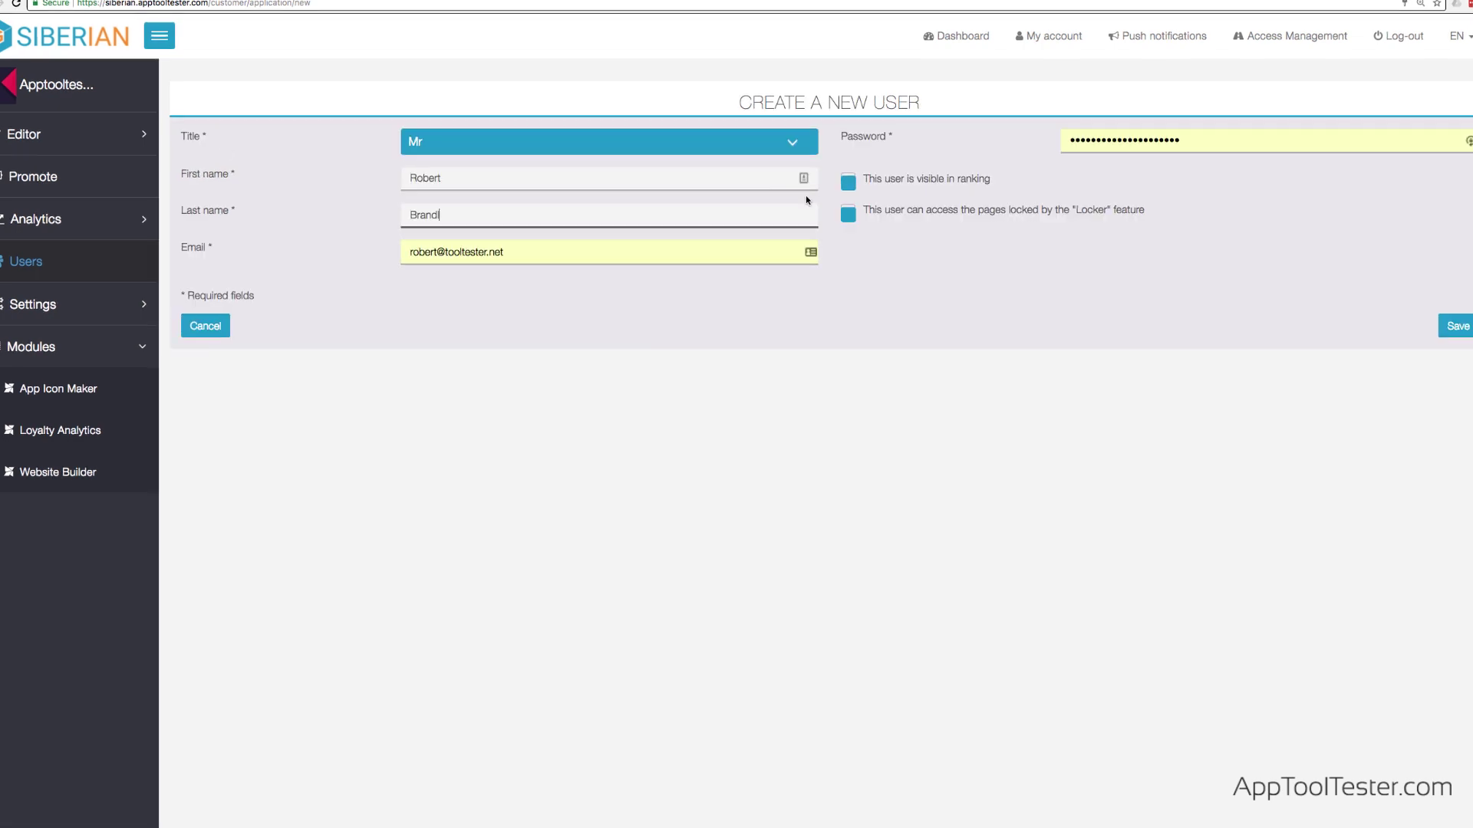
left_click(848, 213)
left_click(854, 192)
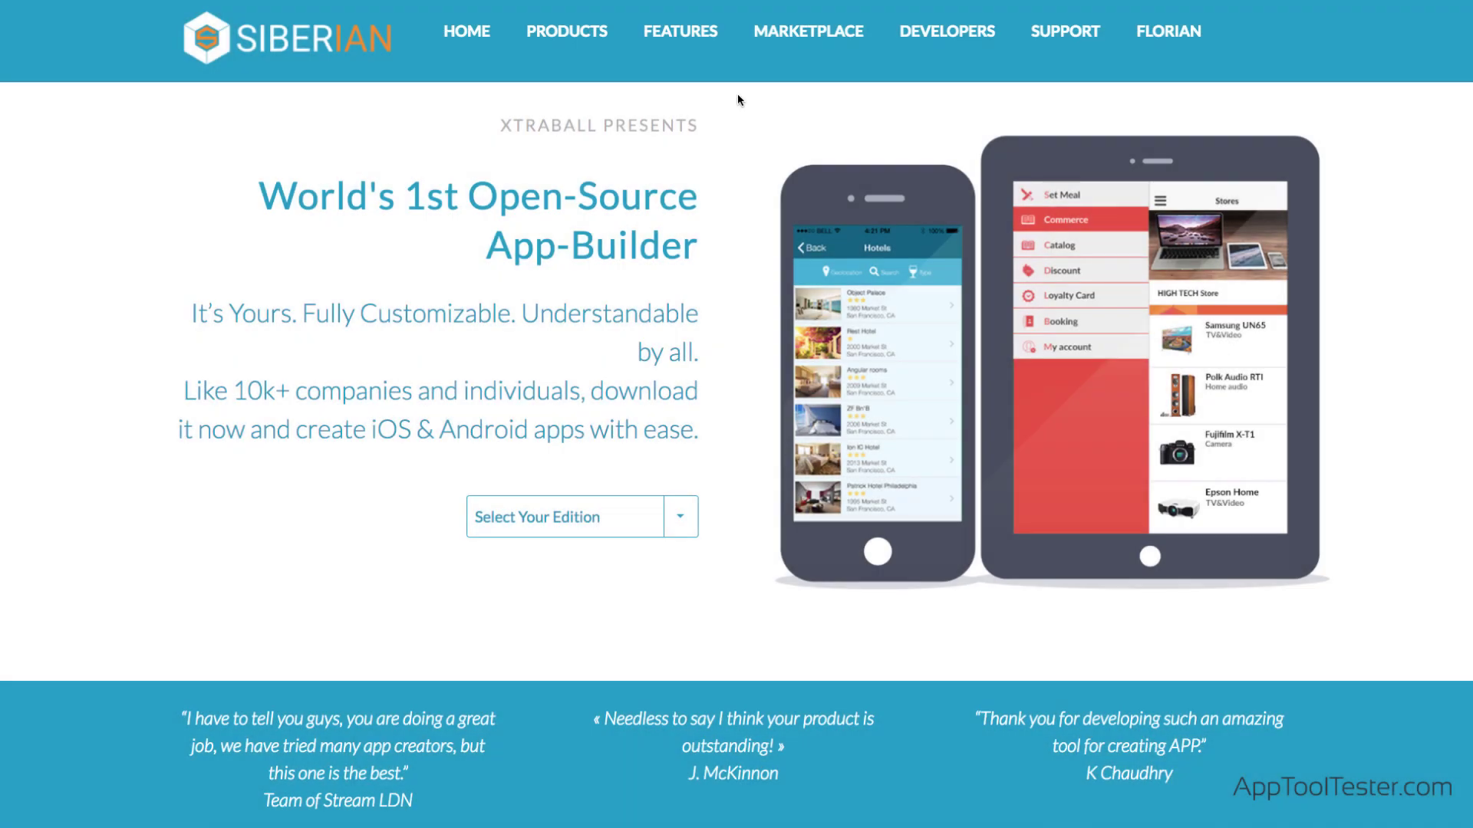
Step: Go to Marketplace Modules and browse the module catalogue
mouse_move(802, 35)
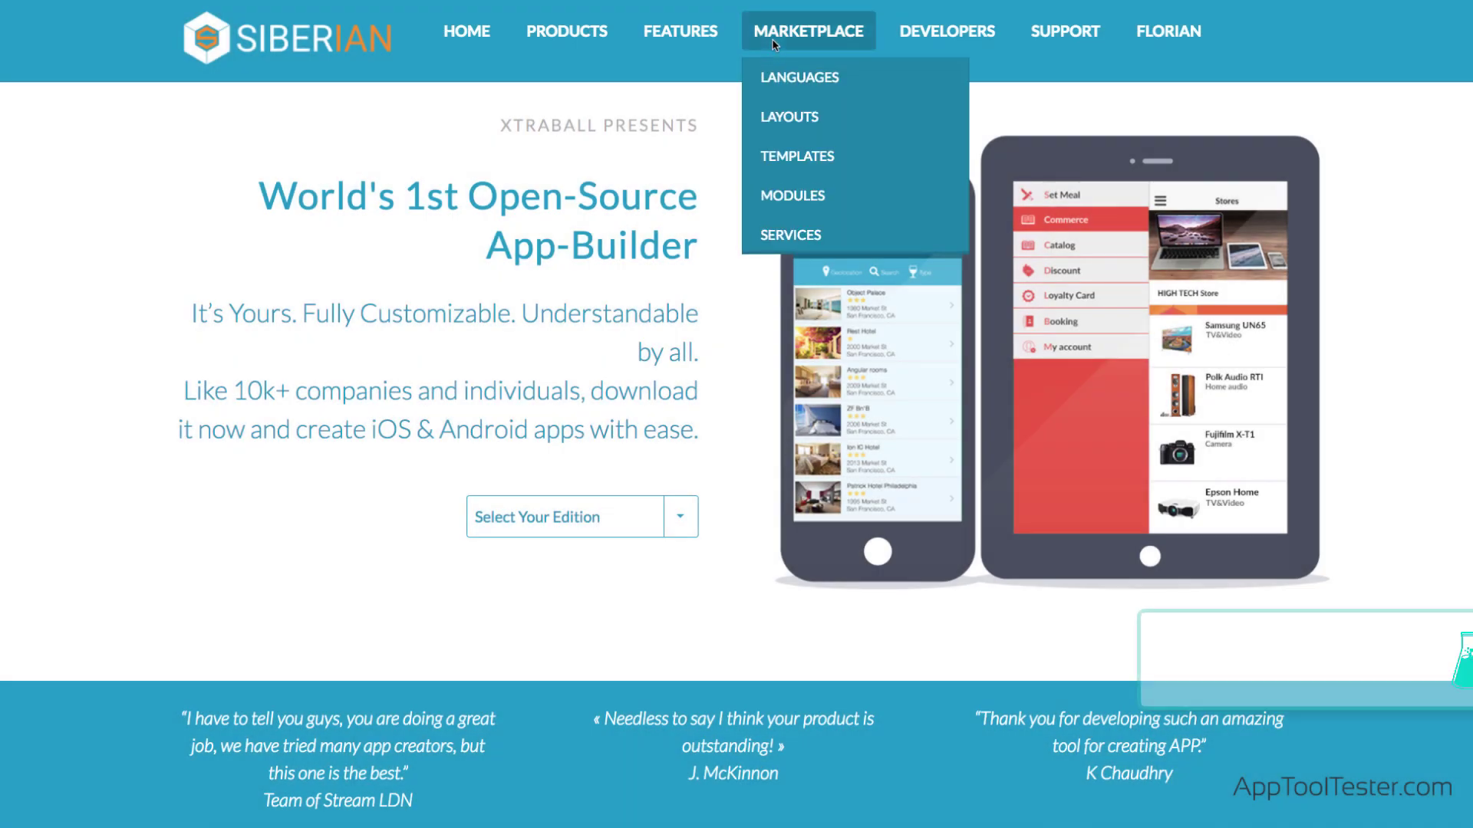
left_click(799, 197)
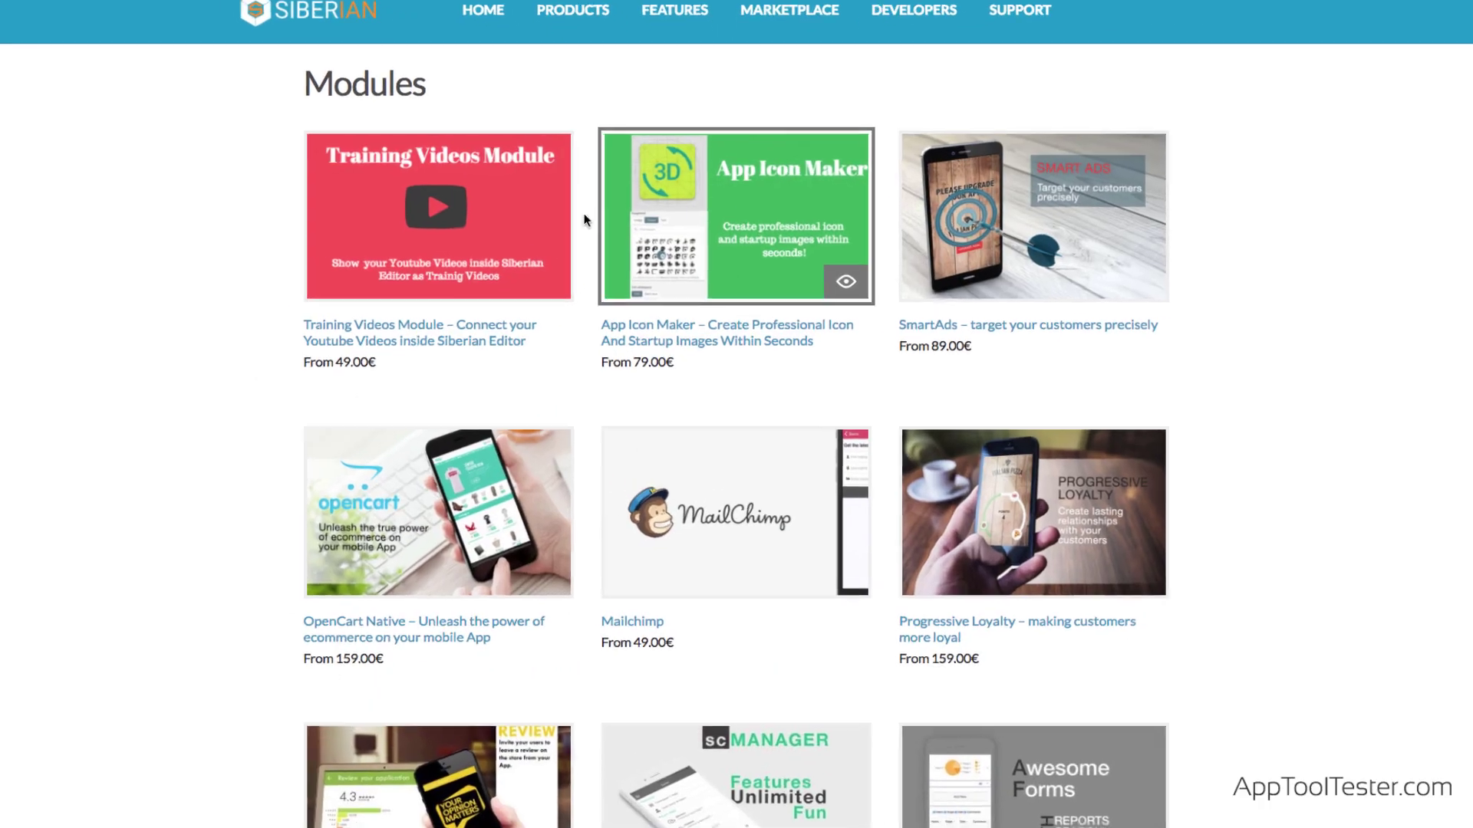
scroll(621, 313, "down", 3)
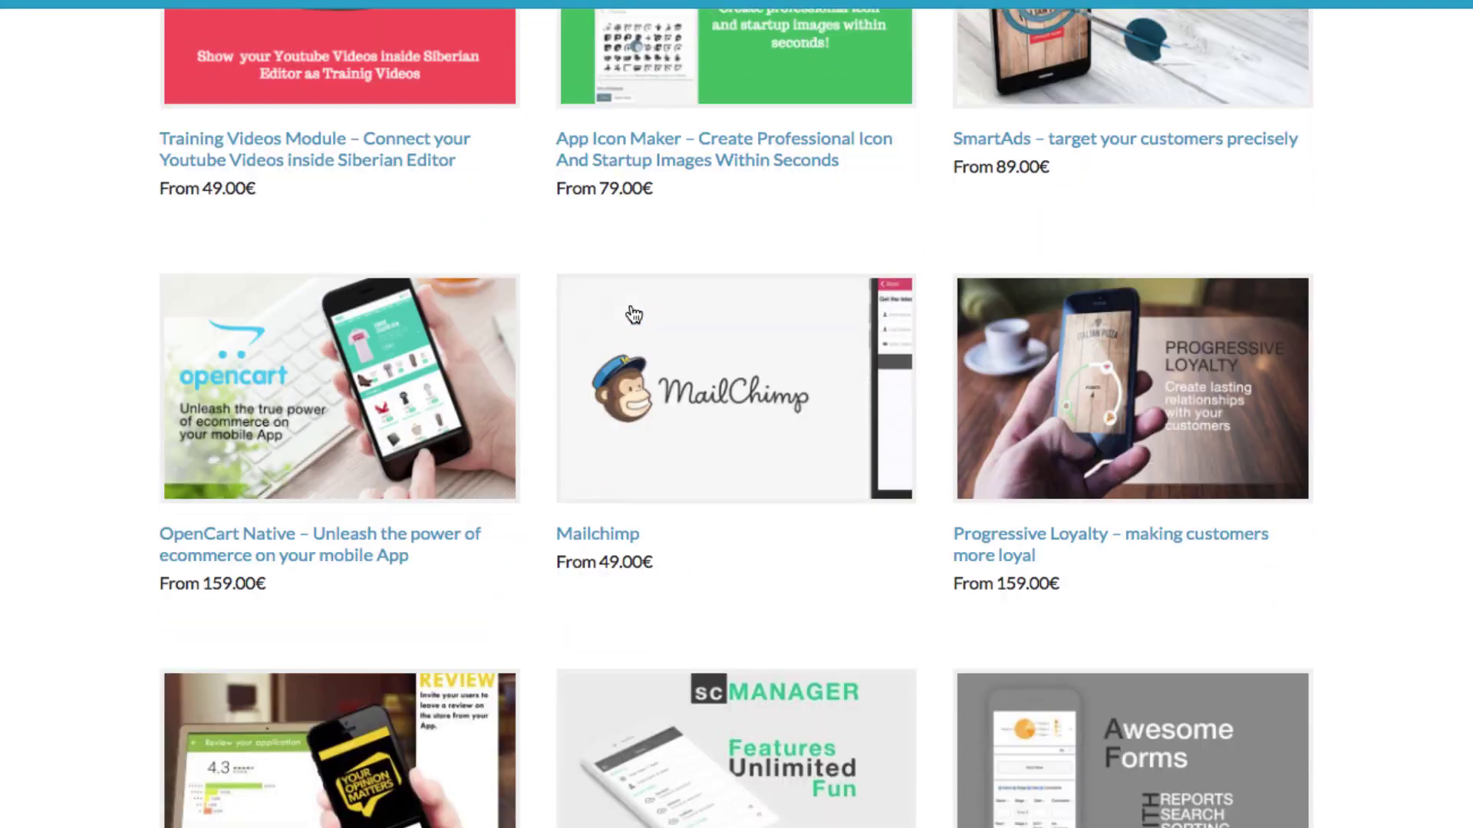
scroll(634, 314, "down", 4)
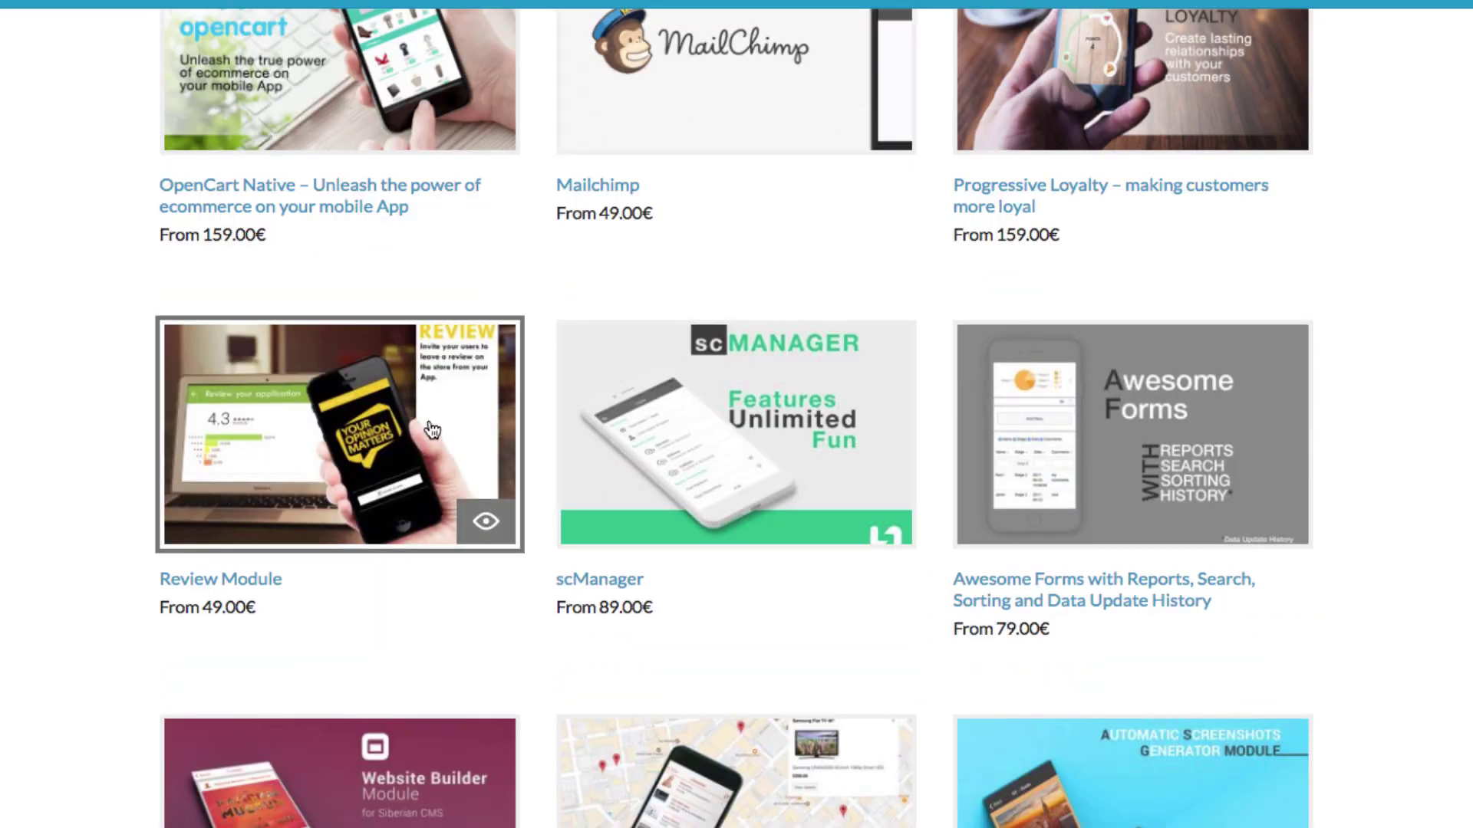
scroll(428, 730, "down", 4)
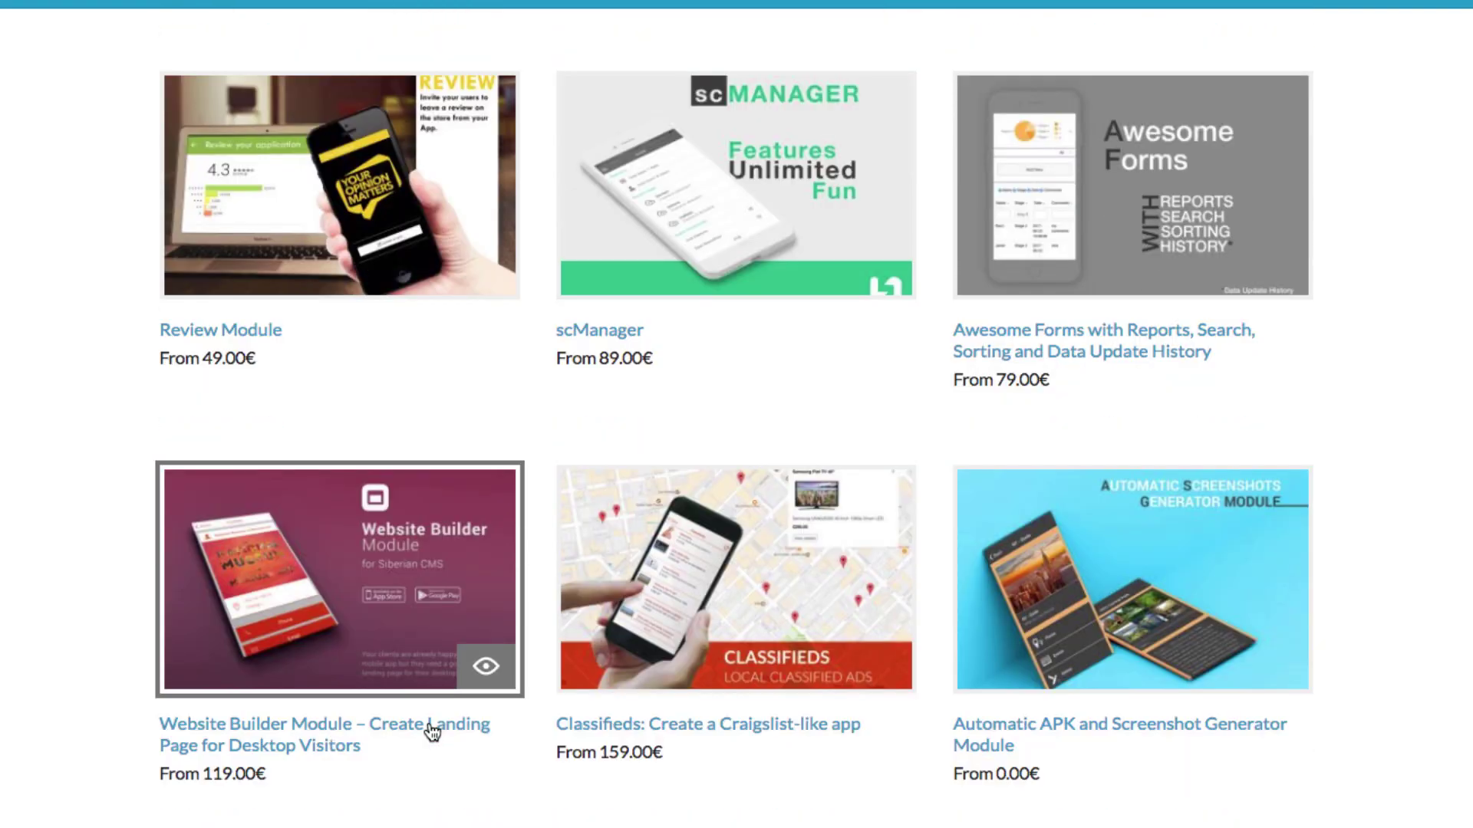
scroll(427, 729, "down", 3)
scroll(613, 762, "down", 4)
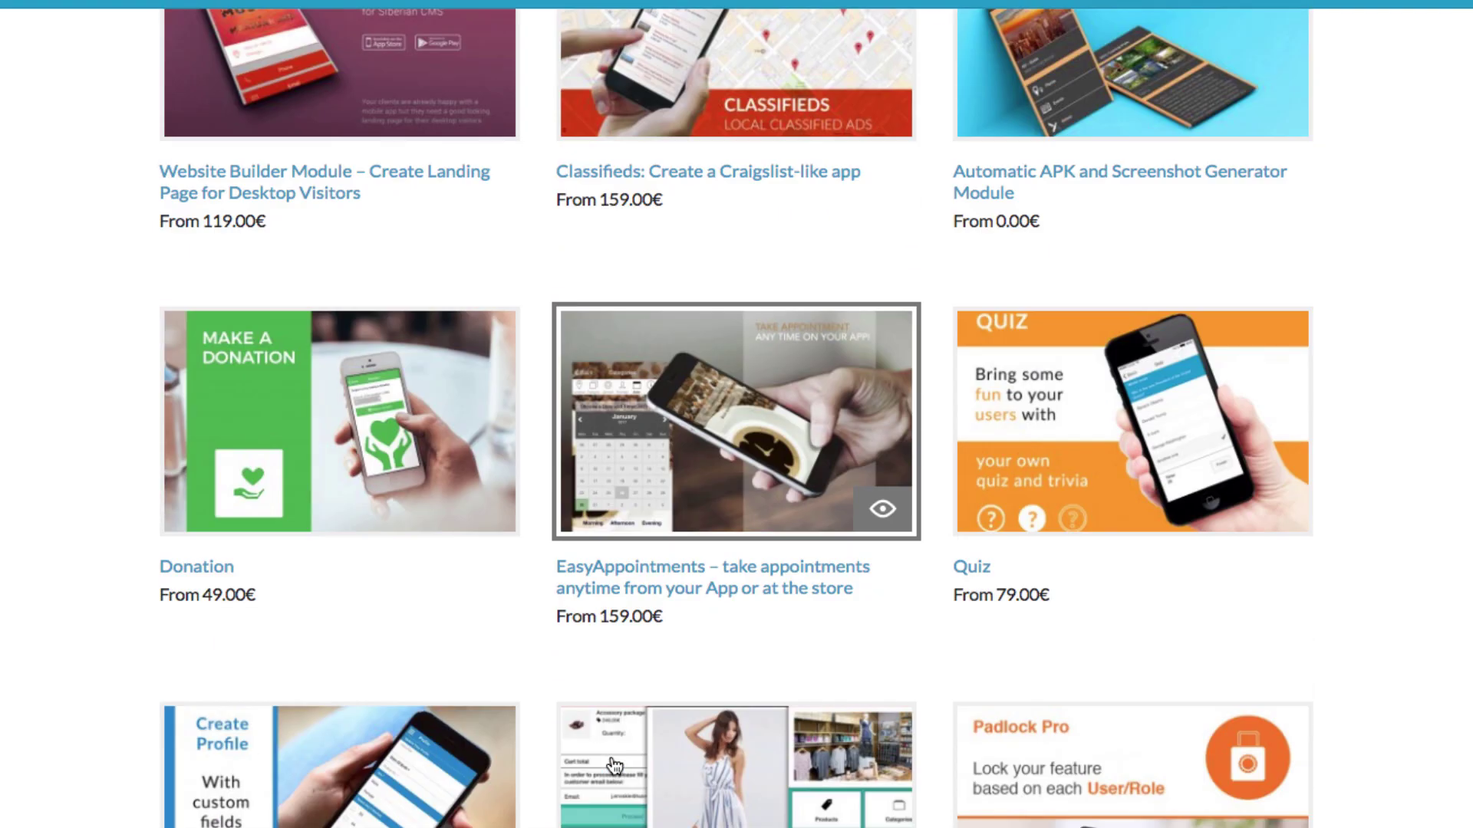
scroll(651, 764, "down", 4)
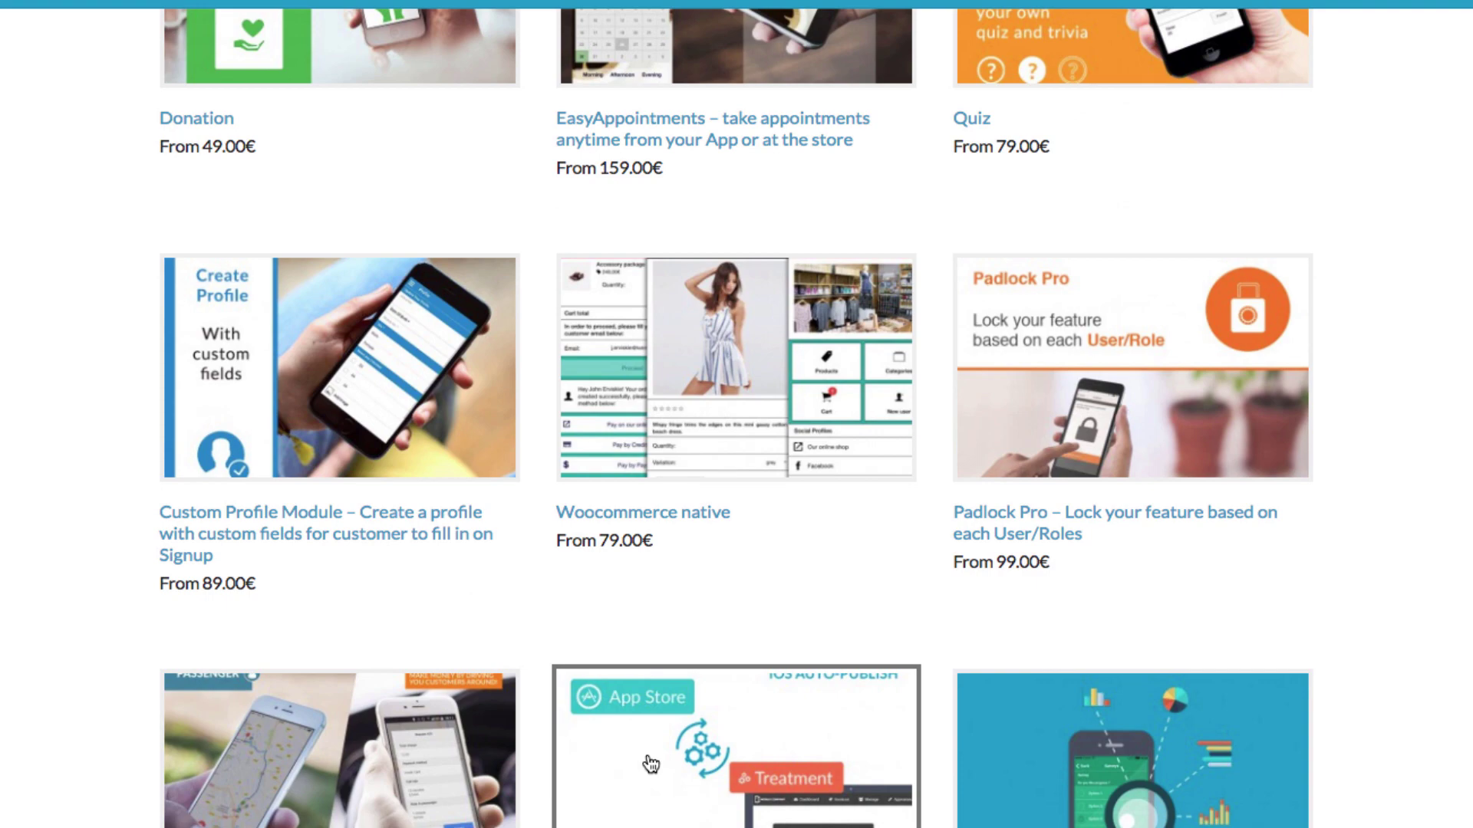
scroll(650, 763, "up", 9)
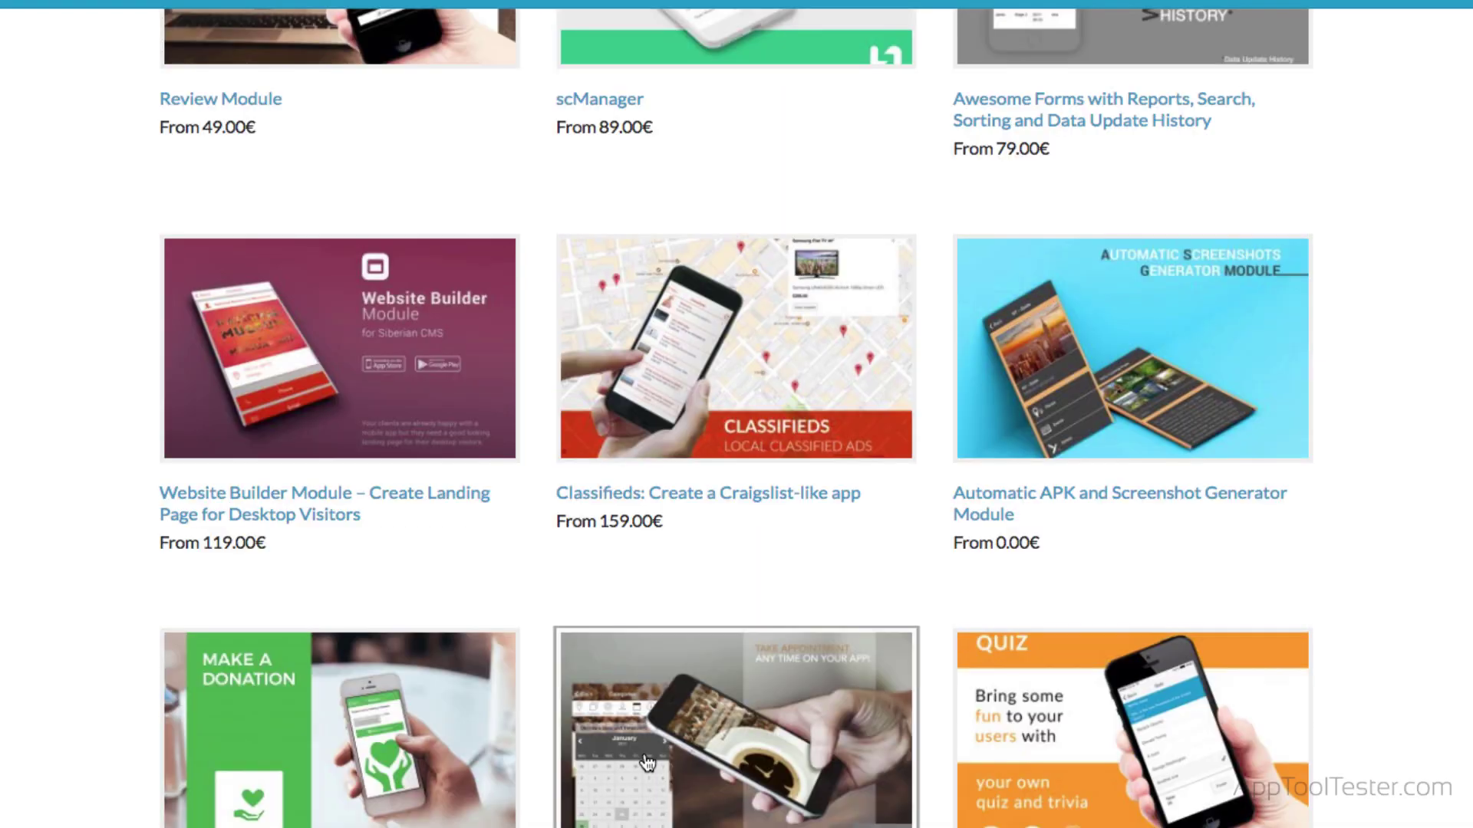
Step: Open the Classifieds module (from 159.00€) and choose the Lifetime Support License
left_click(695, 390)
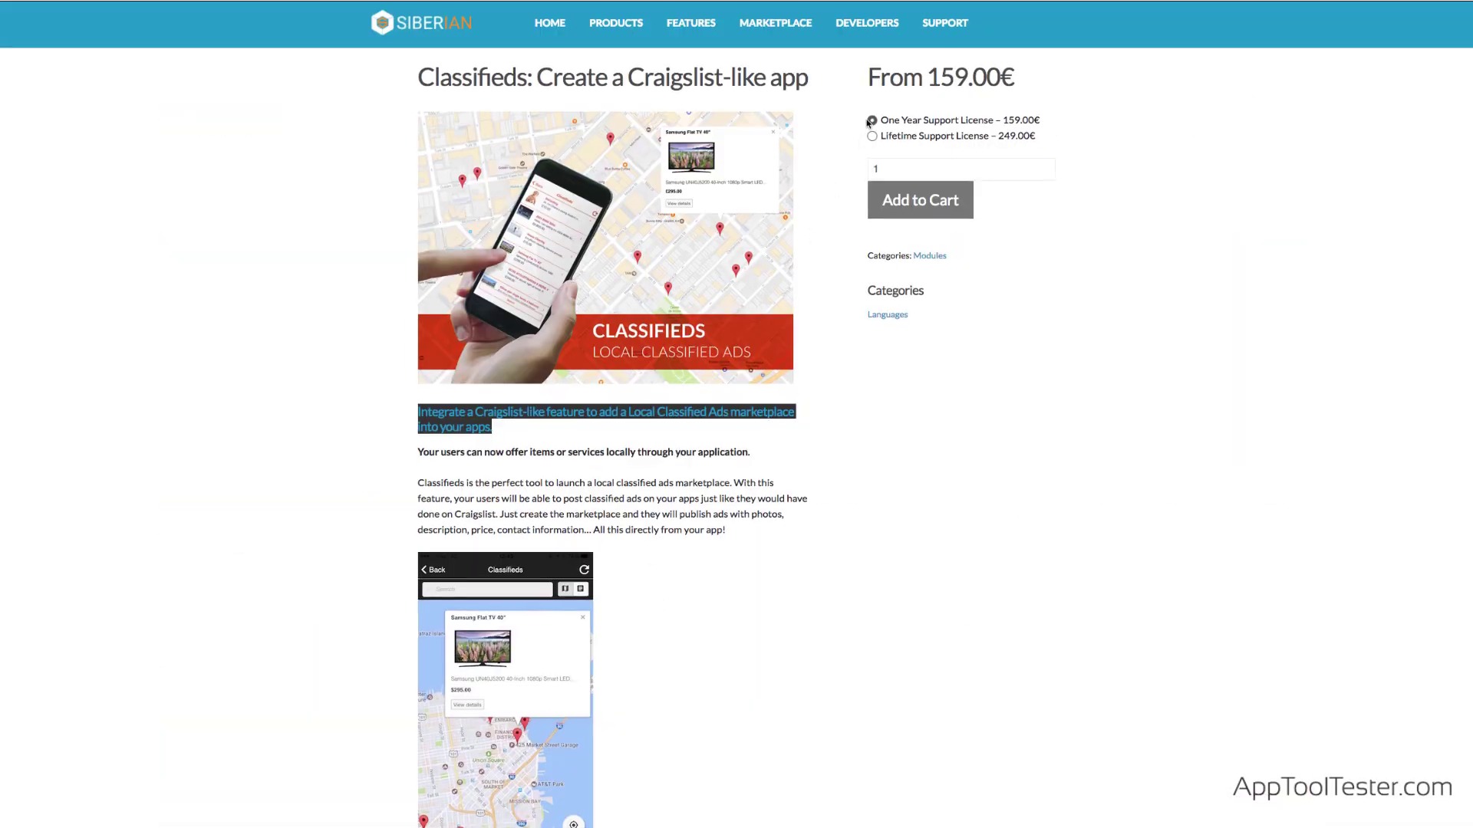
left_click_drag(865, 77, 1023, 88)
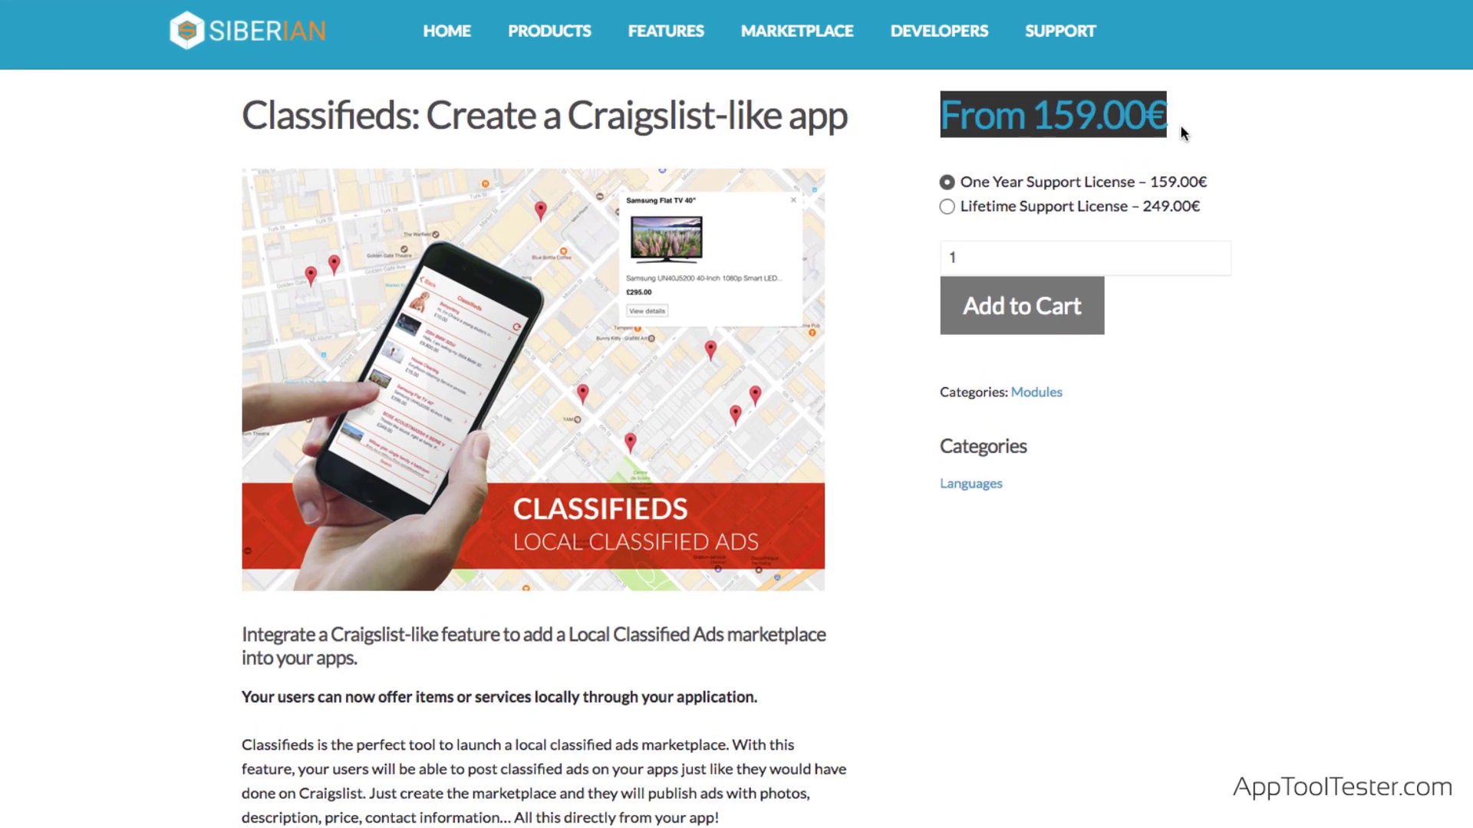
left_click(1184, 128)
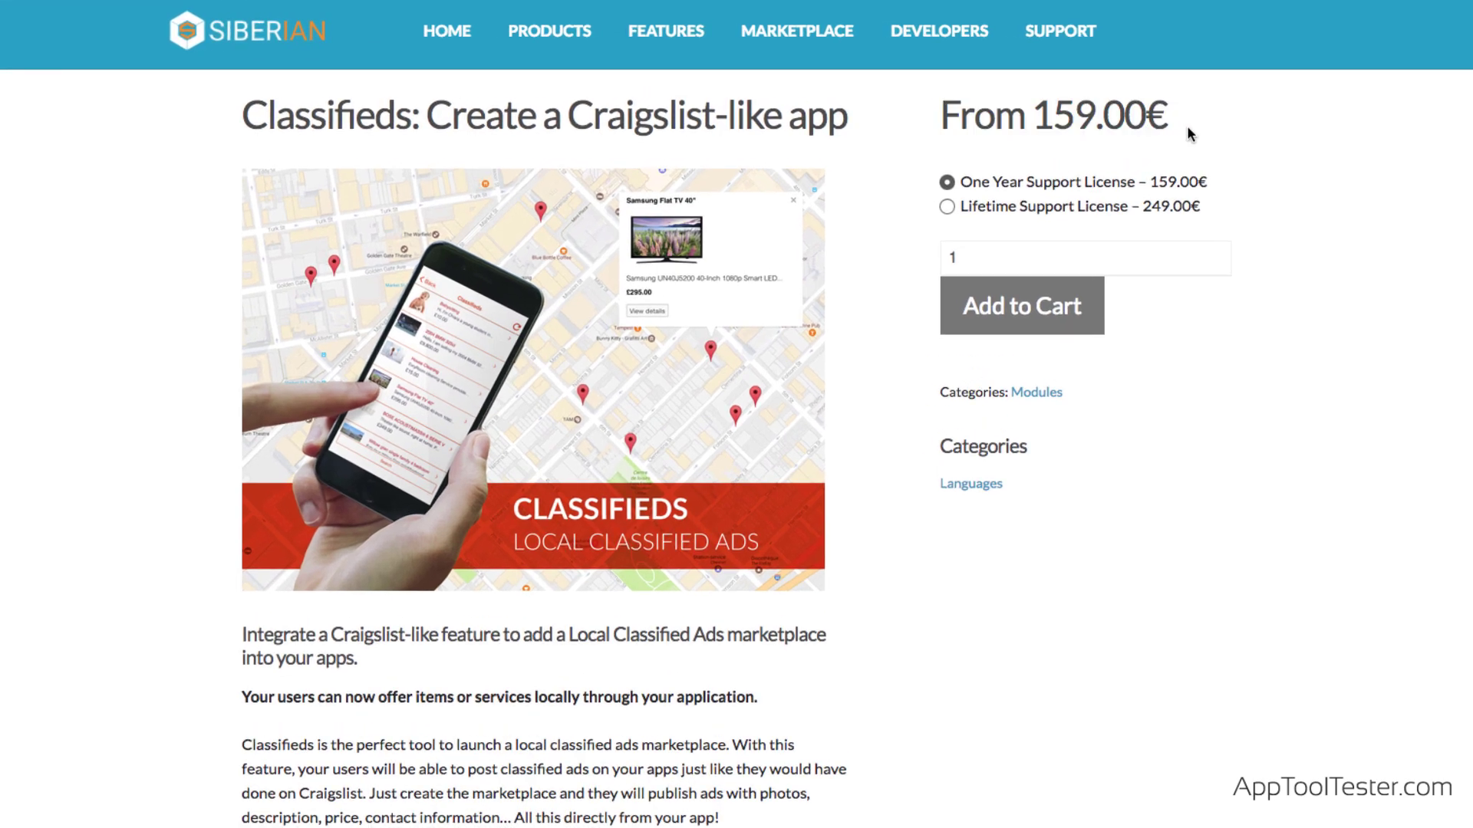
left_click(948, 208)
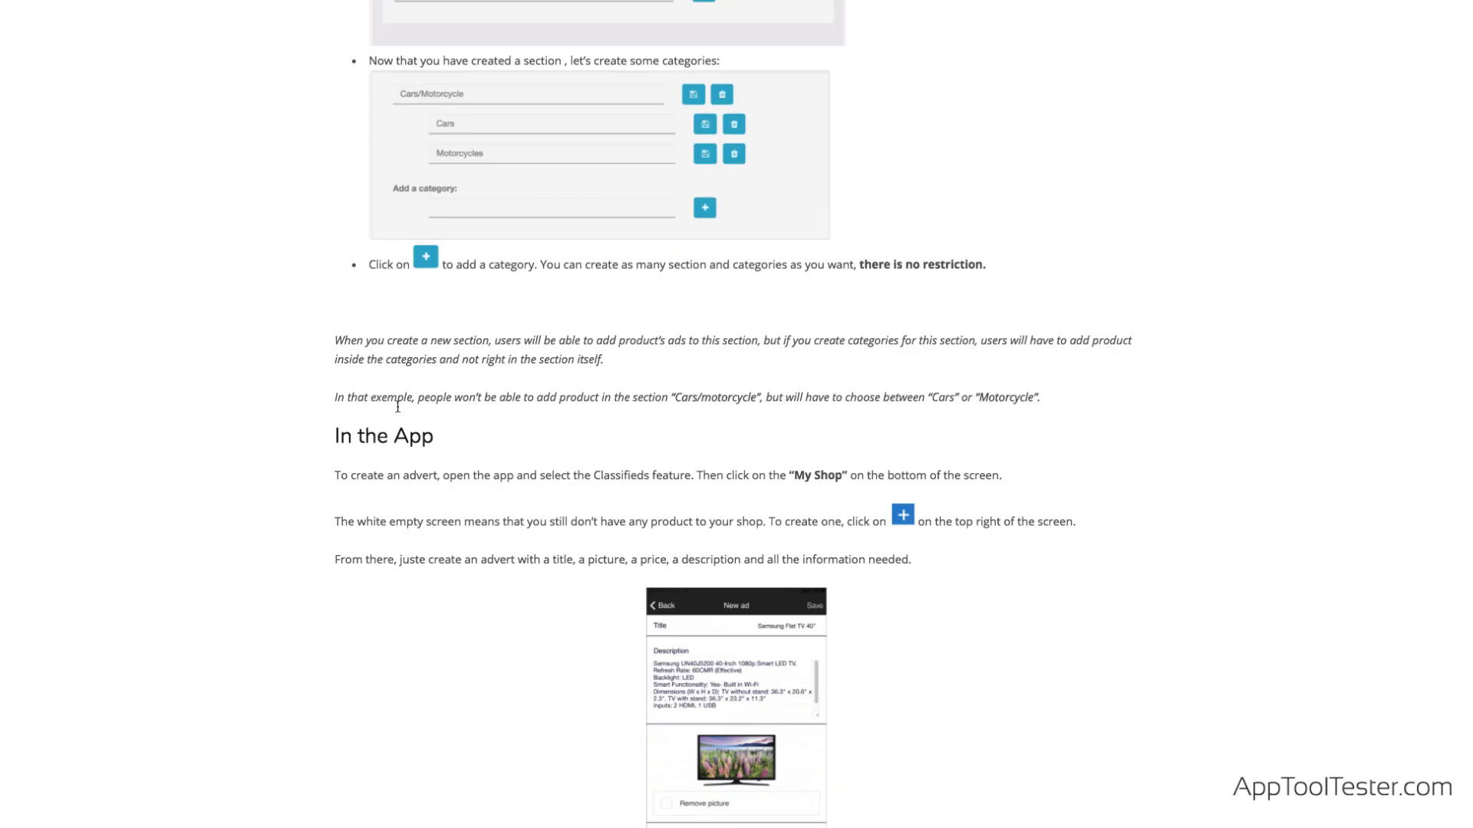
scroll(398, 407, "down", 16)
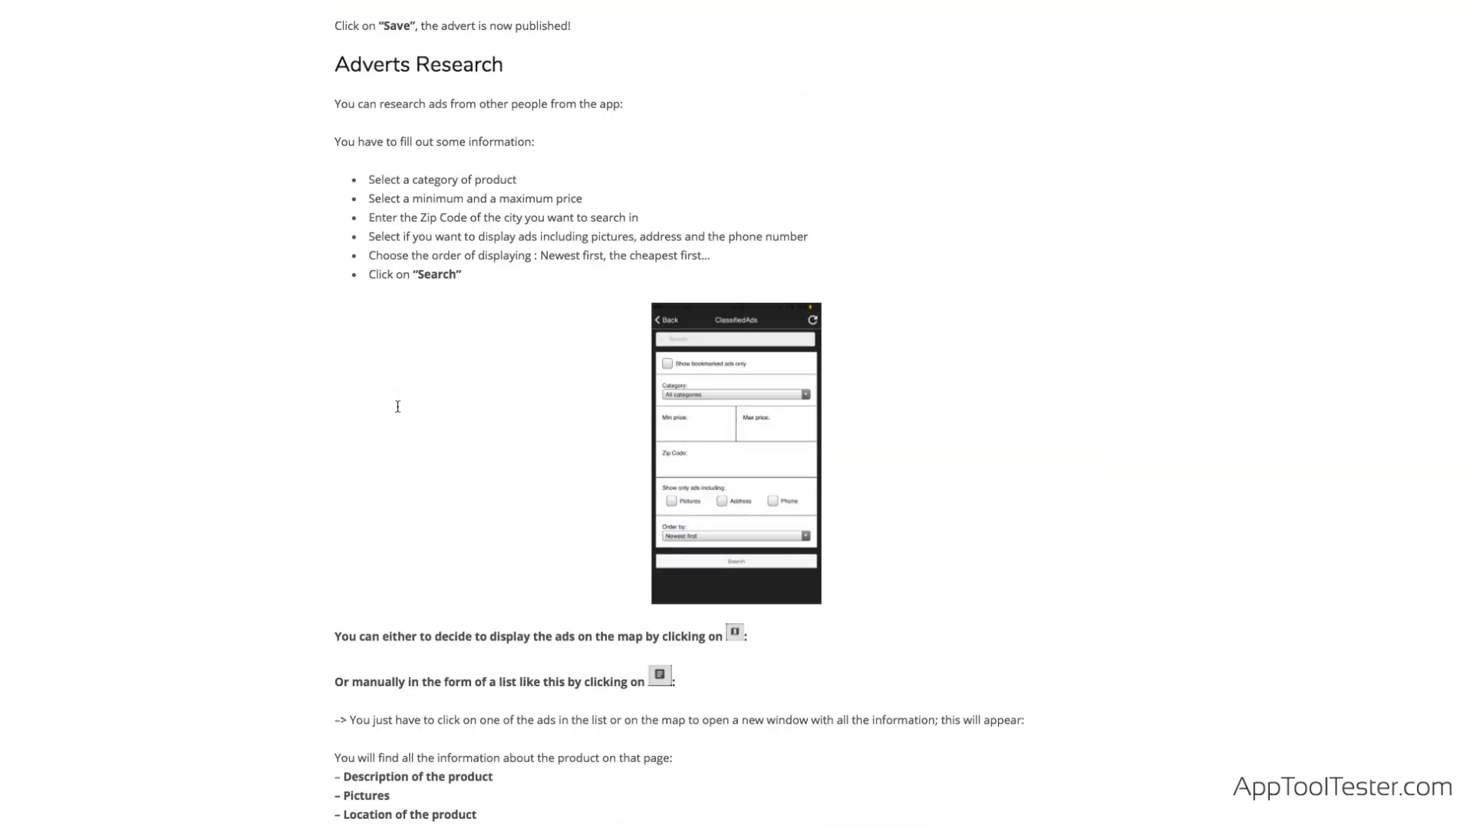
scroll(233, 486, "down", 1)
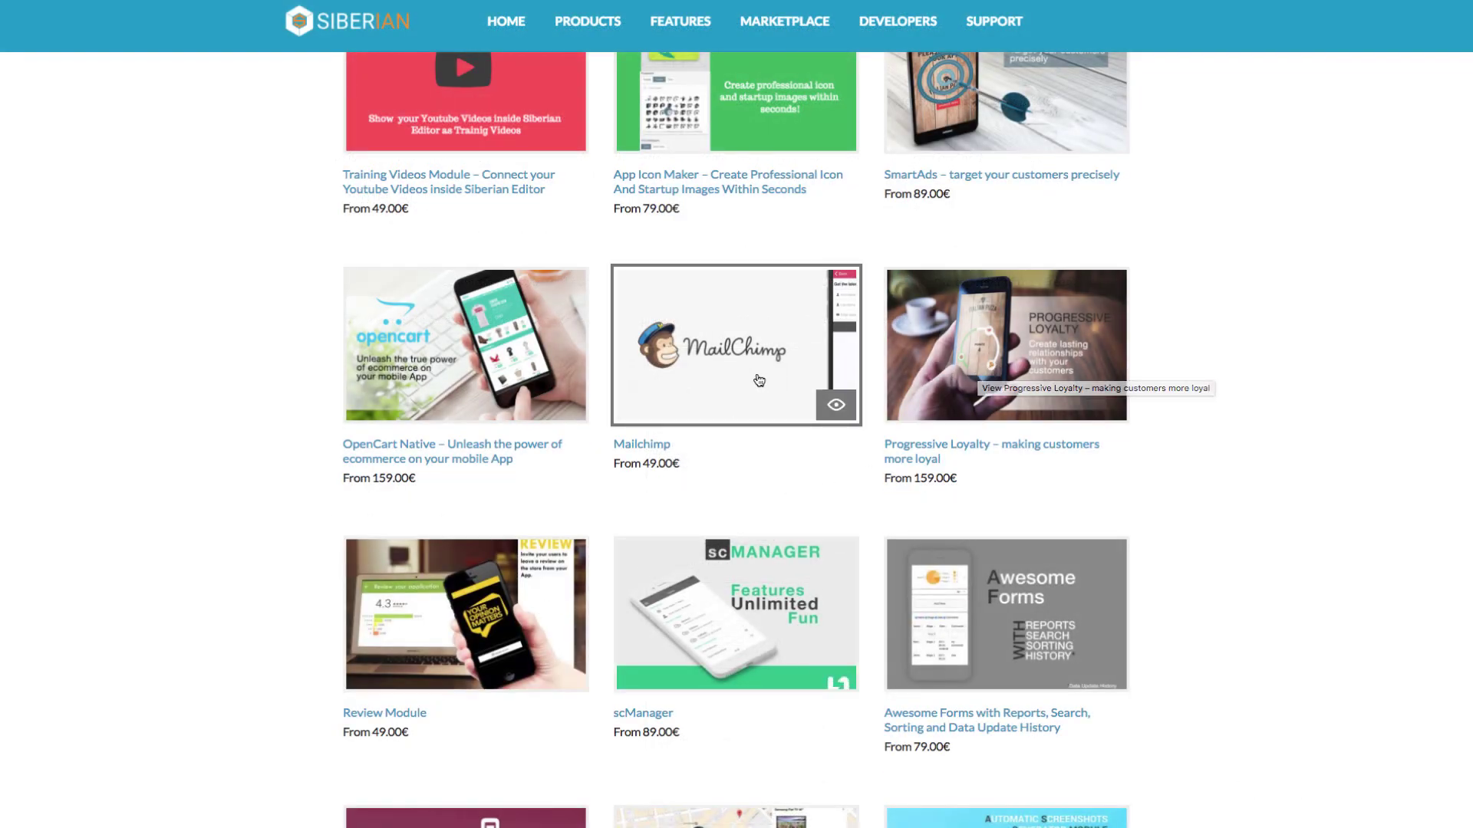
Step: Scroll the Classifieds documentation, then open the Mailchimp module page priced from €49.00
left_click(708, 369)
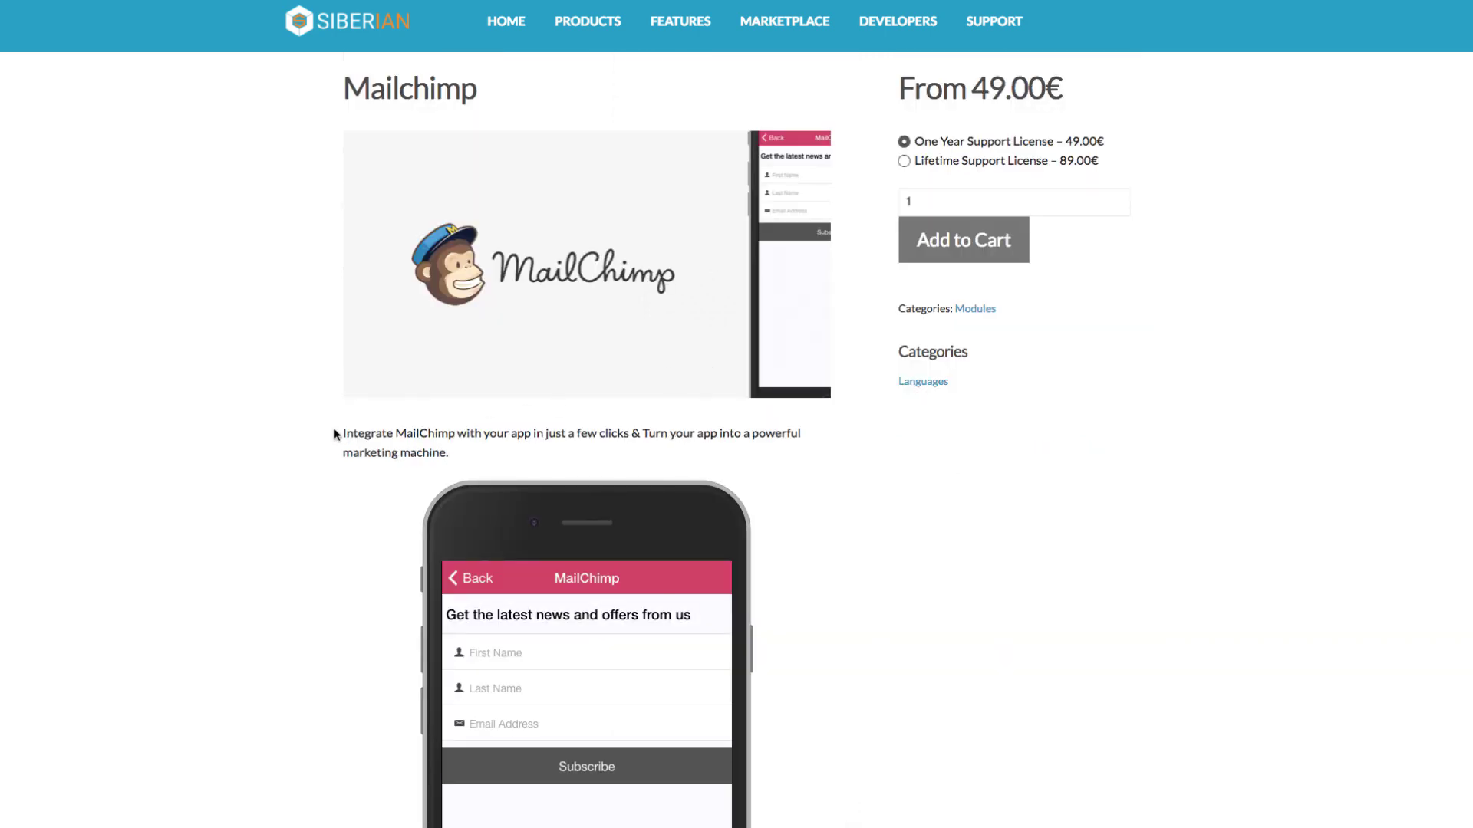
left_click_drag(334, 434, 482, 457)
left_click(483, 457)
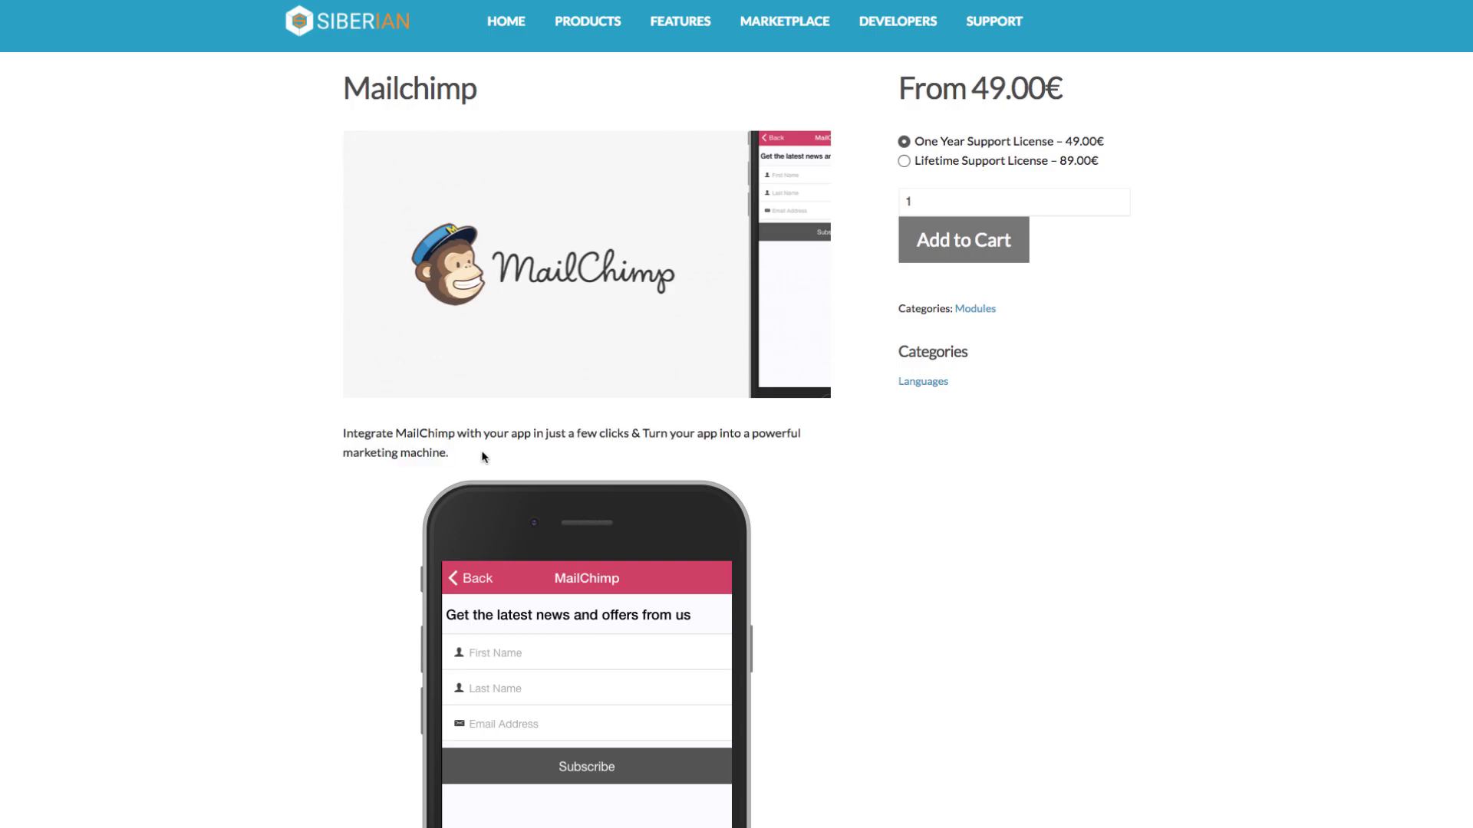